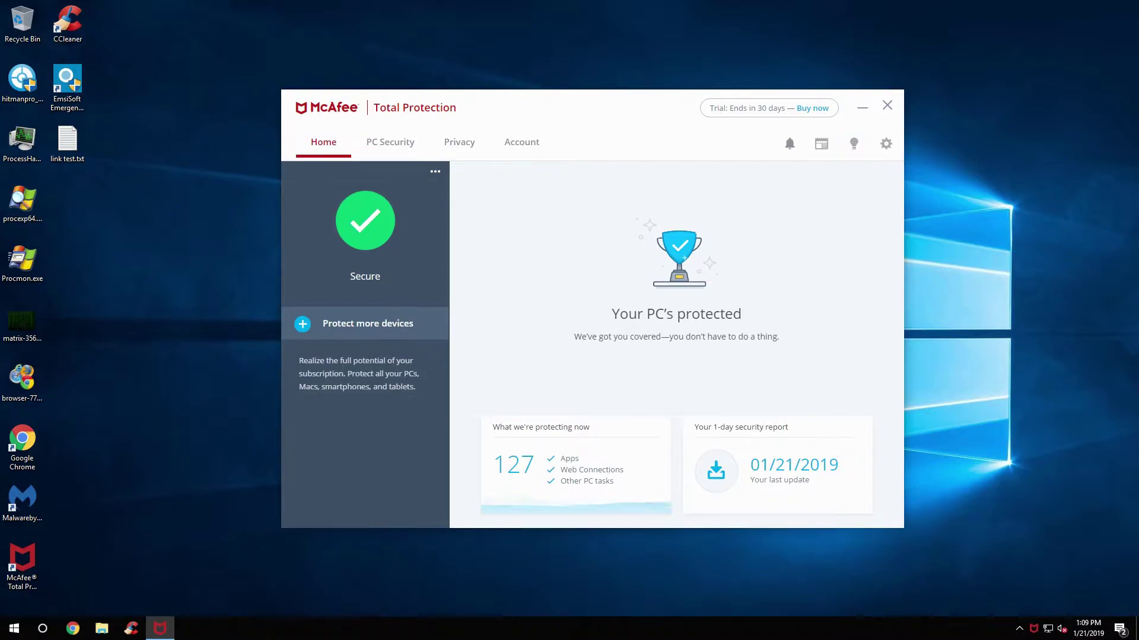
Step: Switch between Home and PC Security, ending on the PC Security overview with all protections On
click(390, 142)
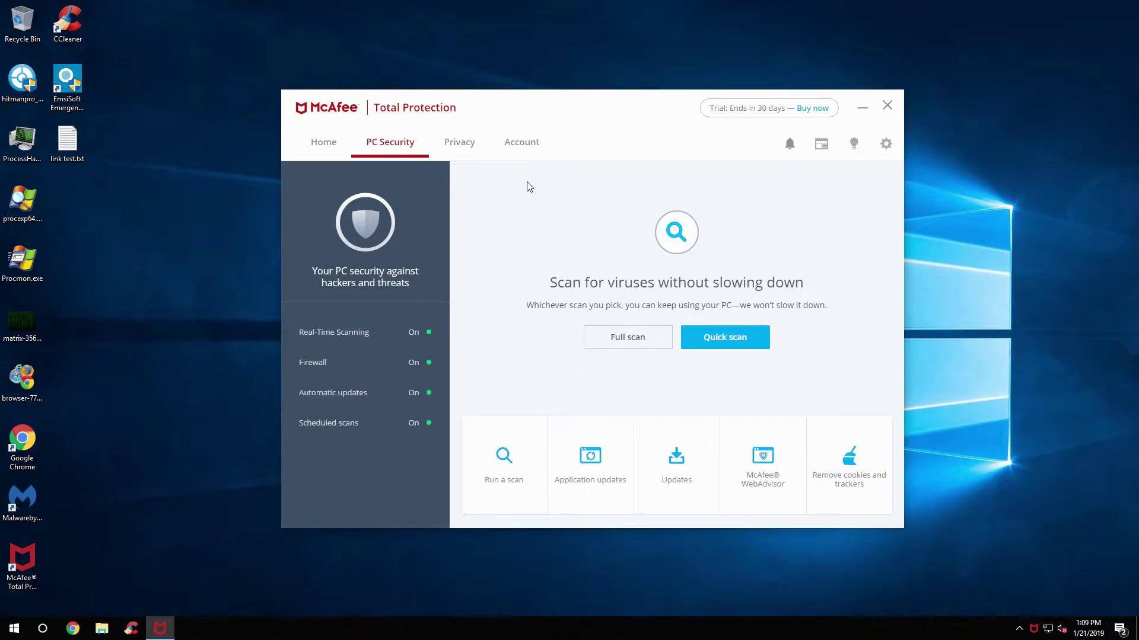
click(326, 143)
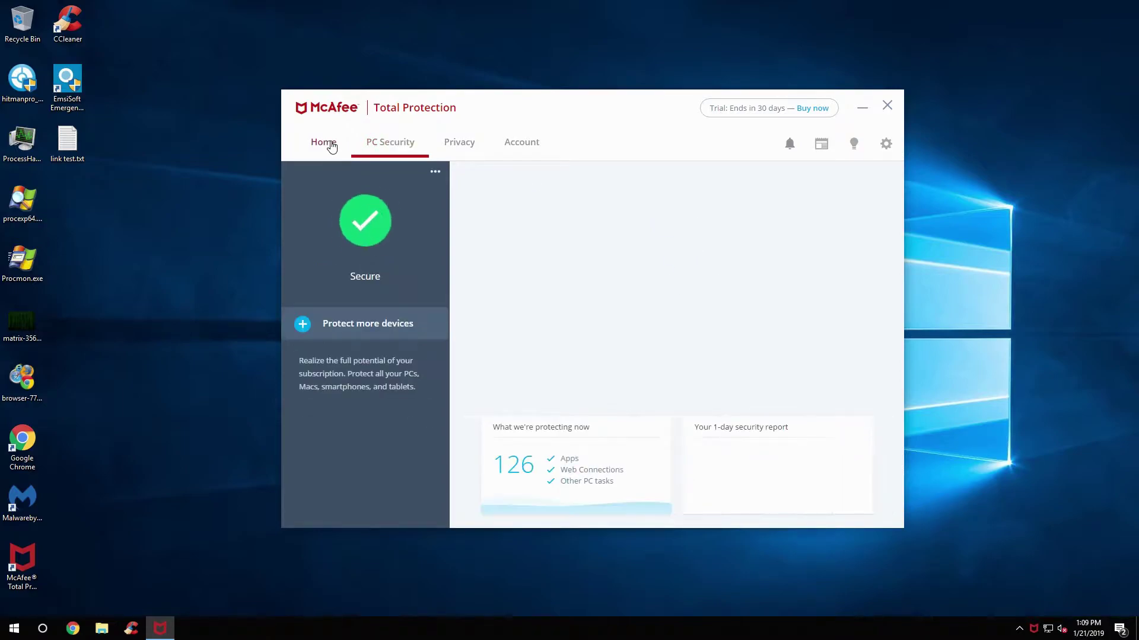
click(418, 147)
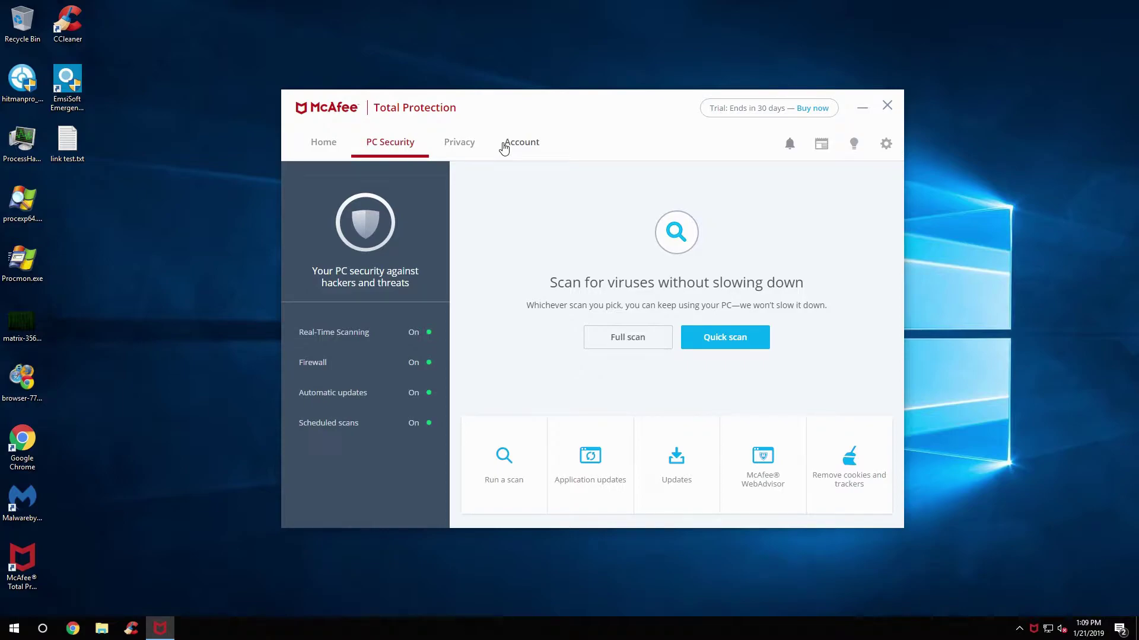
Step: Run a McAfee update check and confirm the last update now reads 1:09 PM
click(666, 463)
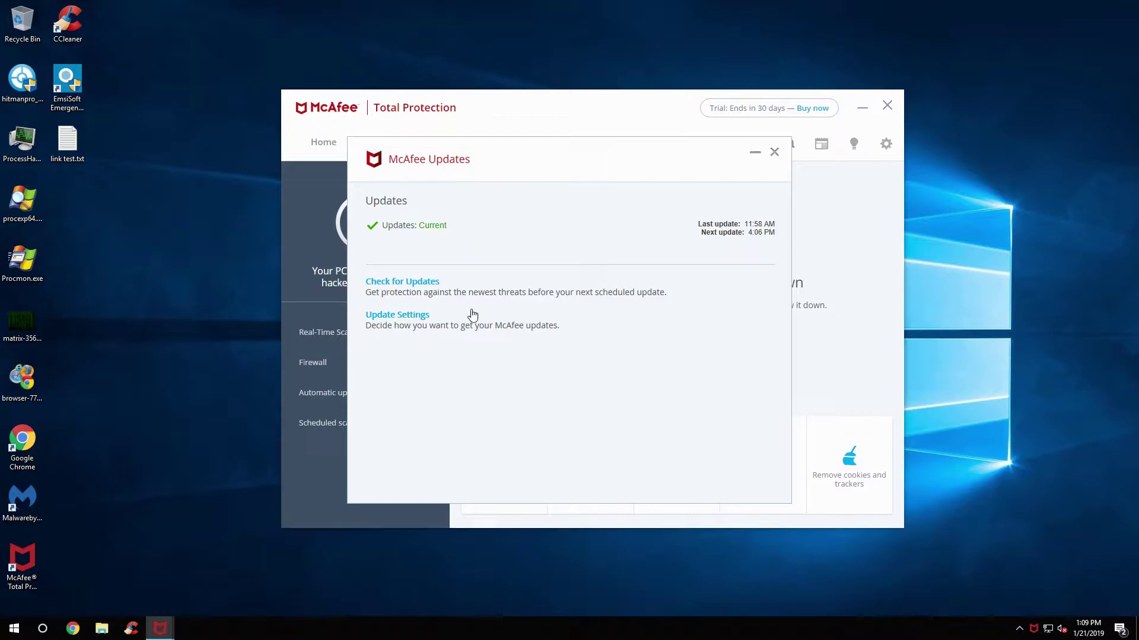
click(420, 283)
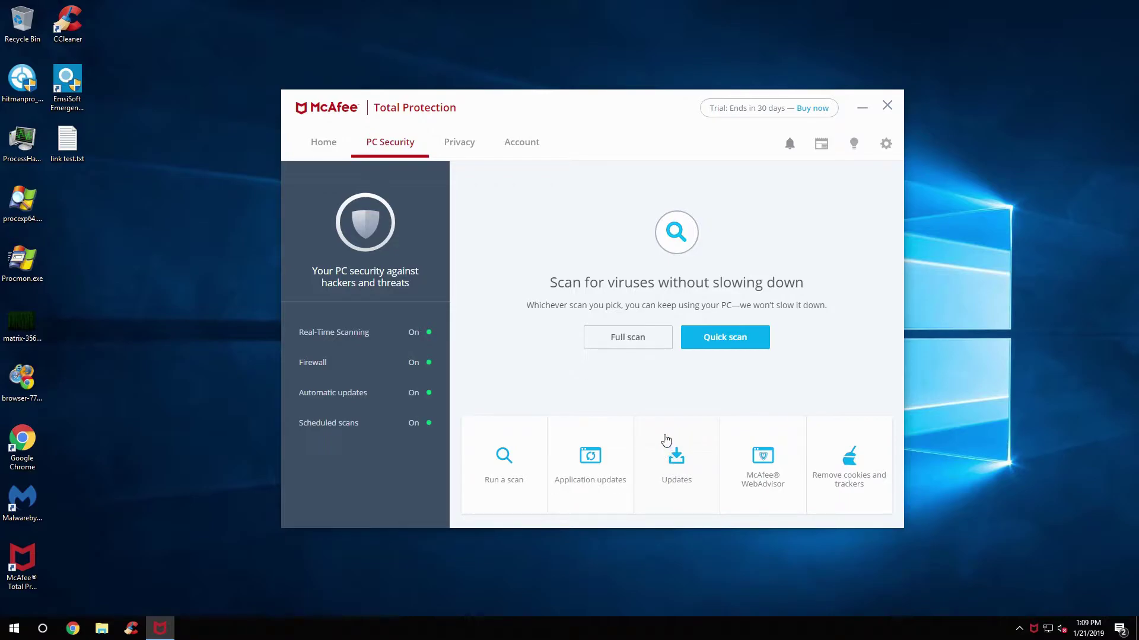
click(666, 440)
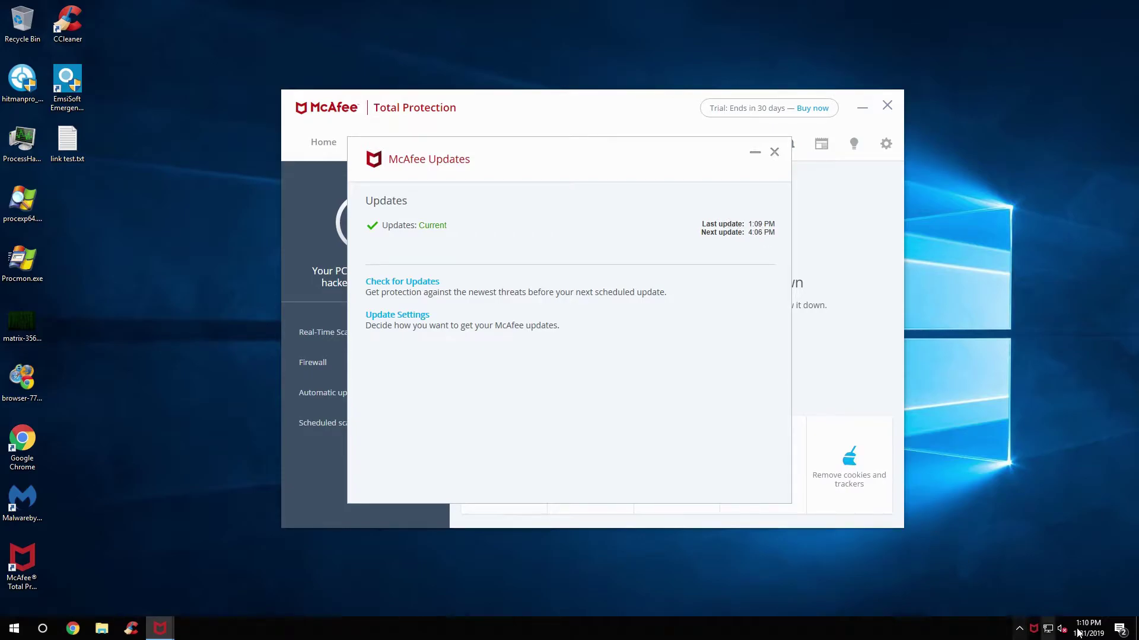
click(774, 152)
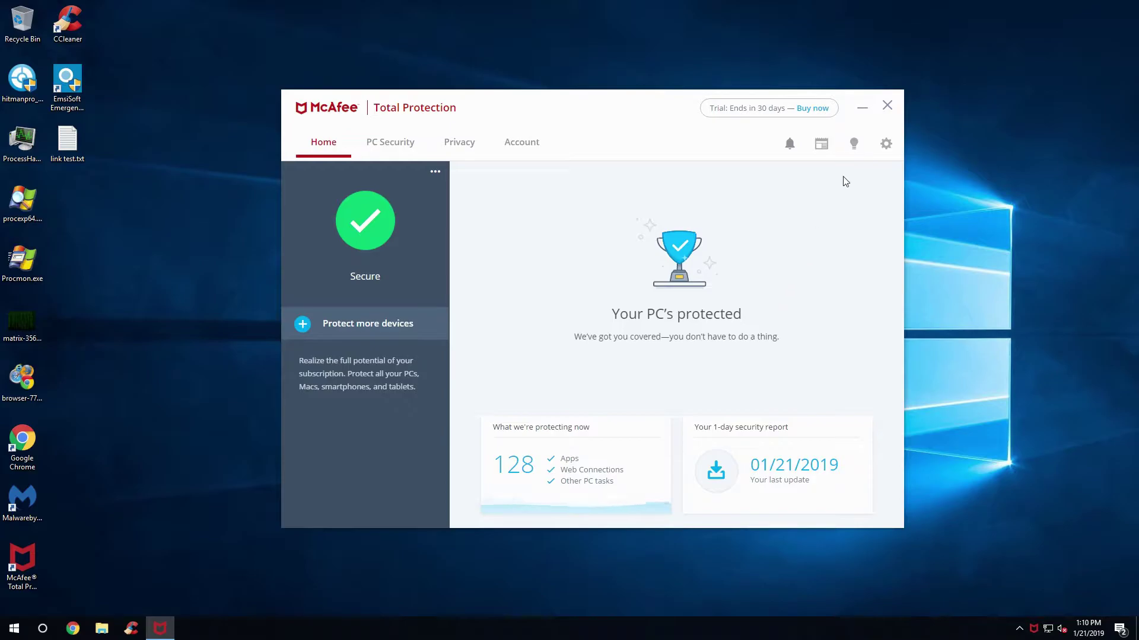
Step: Minimize the McAfee window to reveal the desktop
click(861, 110)
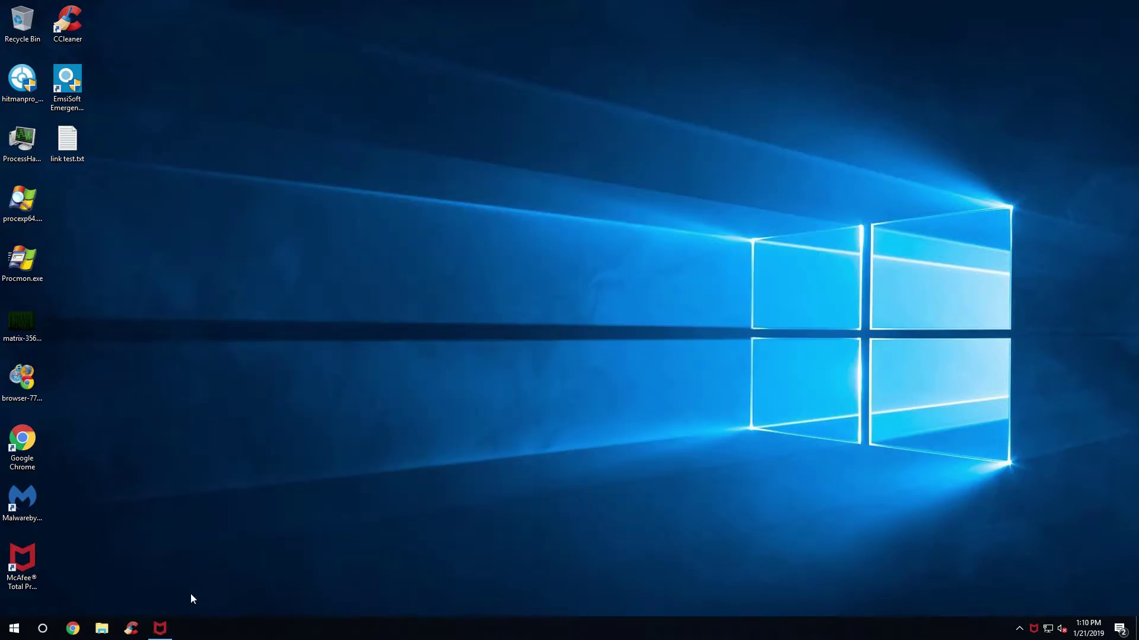
click(160, 628)
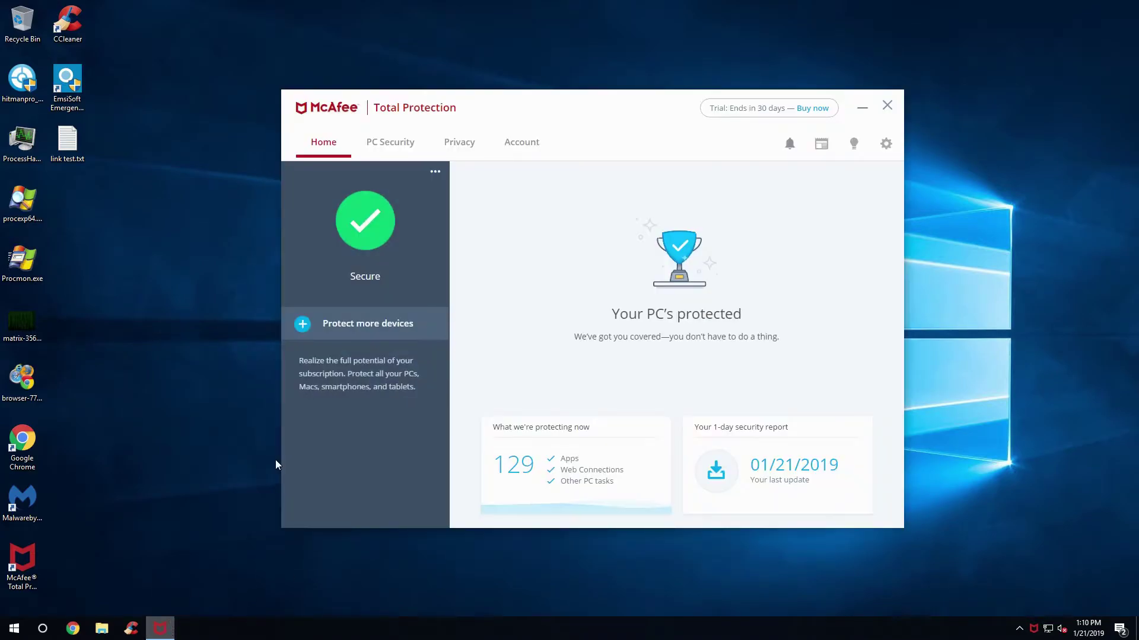
click(869, 111)
Step: Open link test.txt in Notepad on the right side and launch Edge
double_click(67, 143)
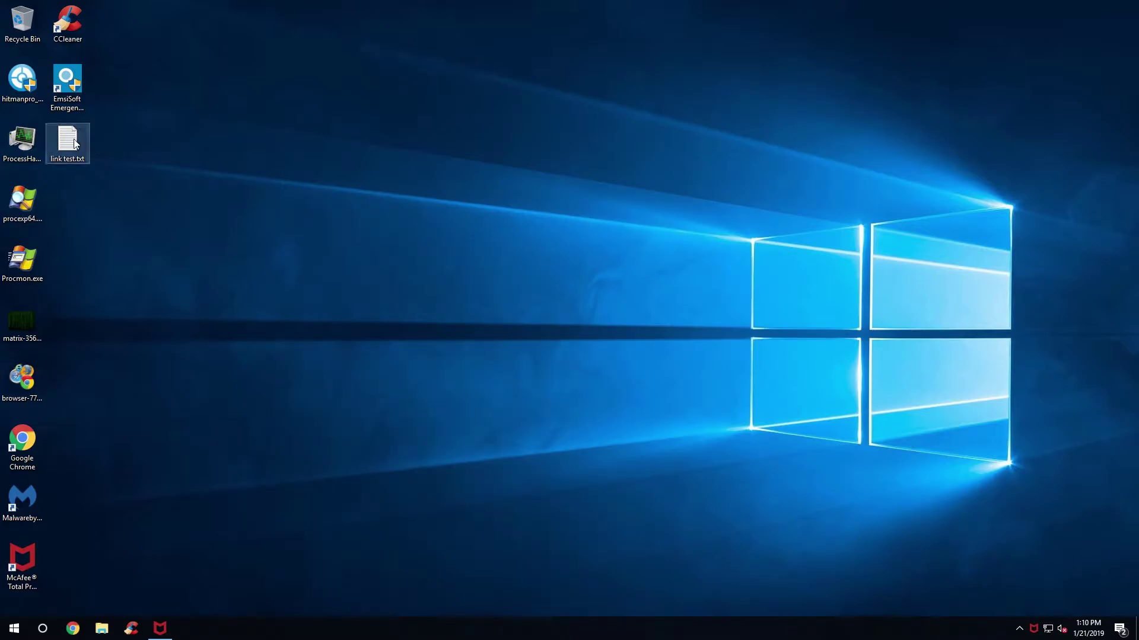
drag(422, 43, 891, 106)
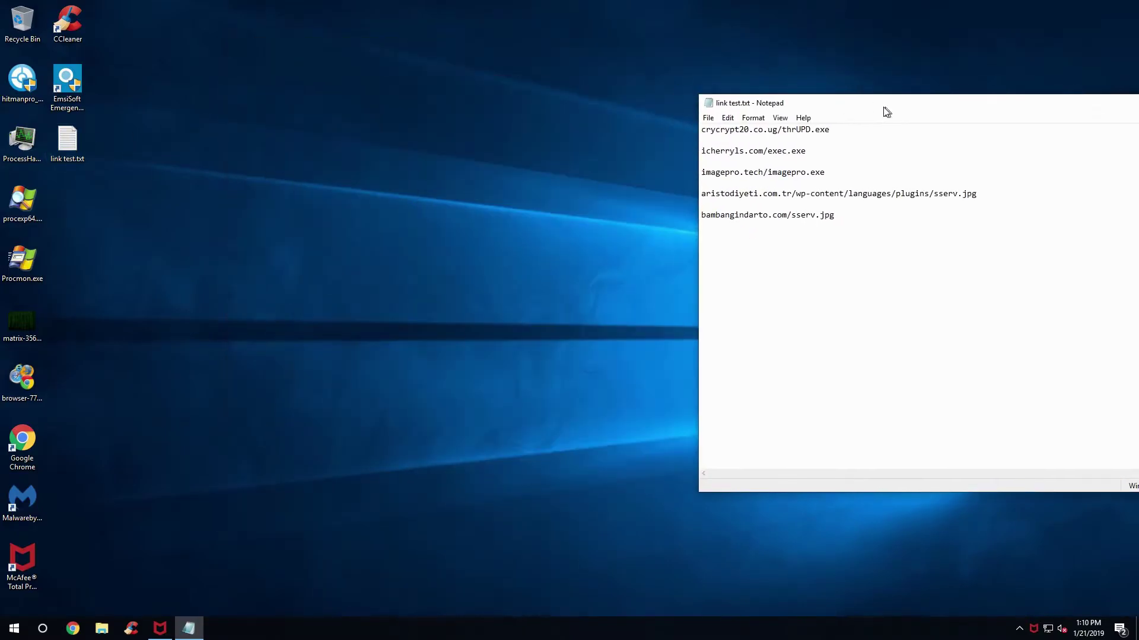
click(14, 628)
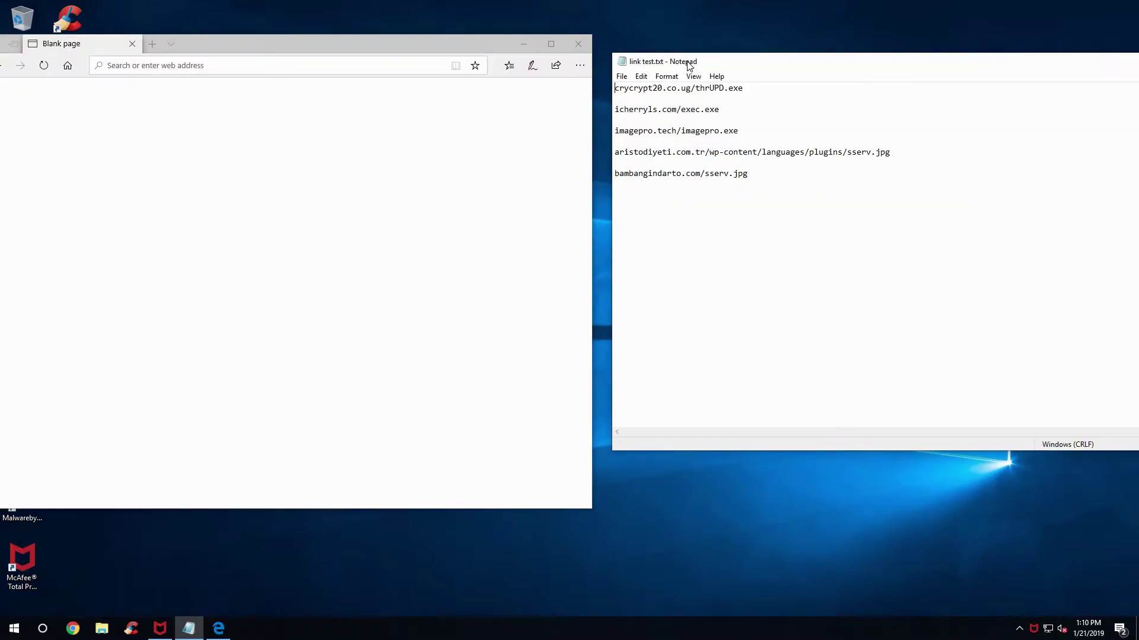
Step: Load crycrypt20.co.ug/thrUPD.exe in Edge, run the download, and block it as dangerous
drag(743, 88, 491, 83)
key(ctrl+c)
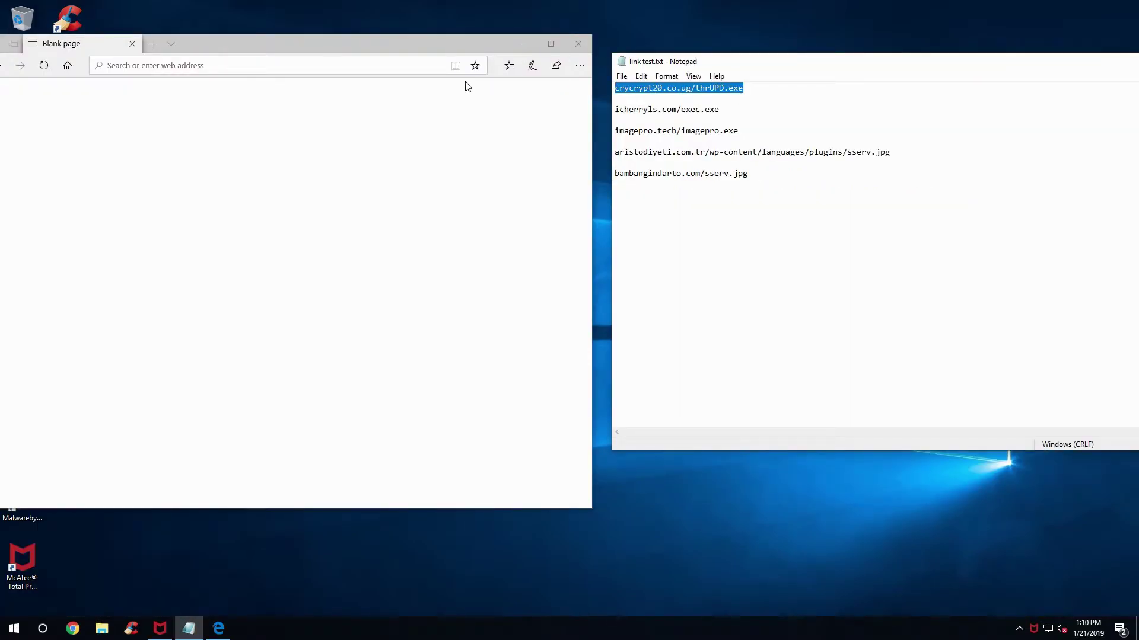
click(246, 72)
key(ctrl+v)
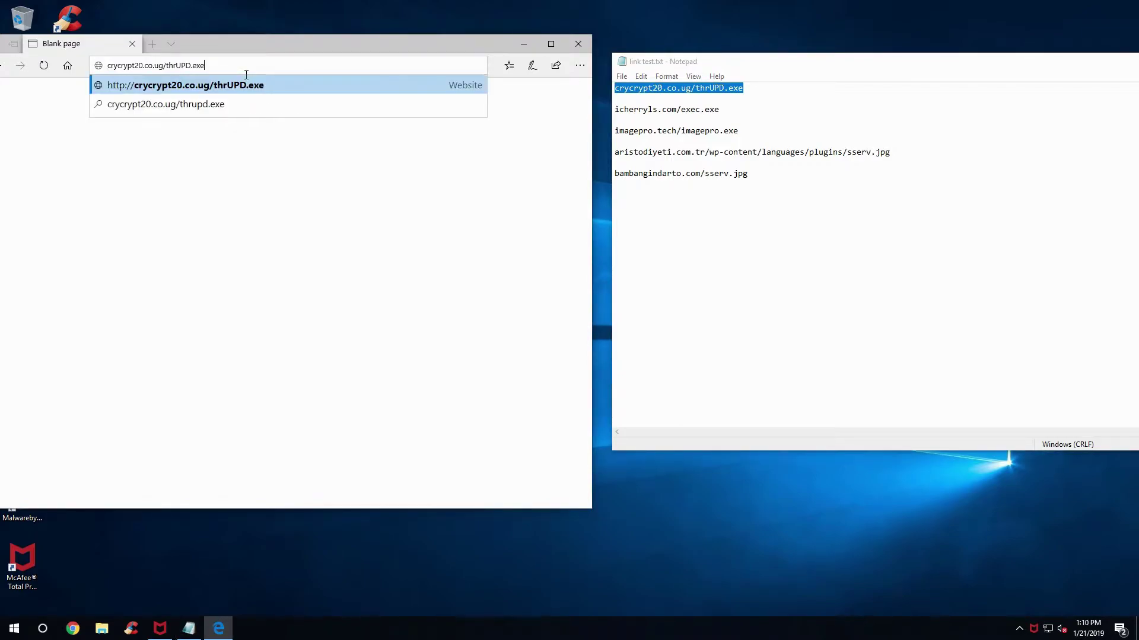
key(Return)
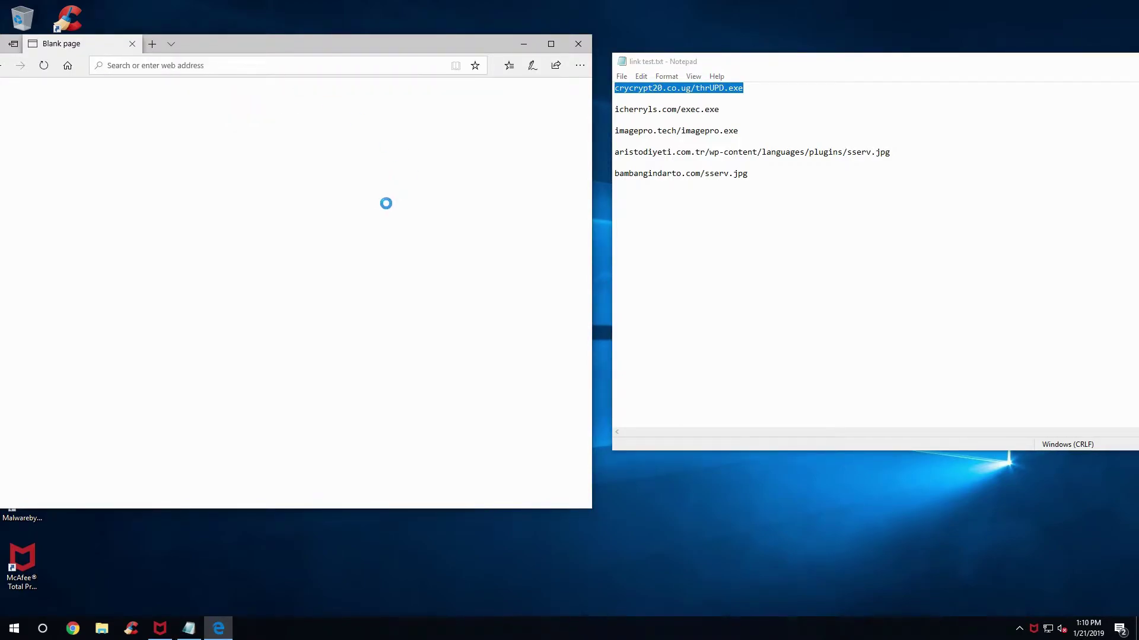
click(346, 497)
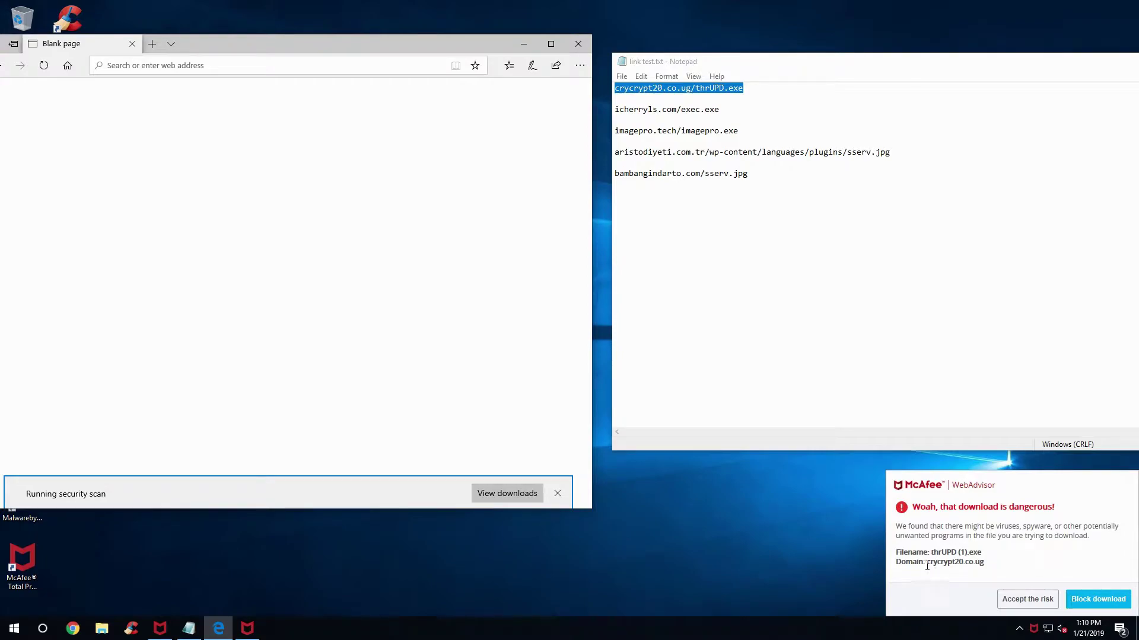
click(1111, 596)
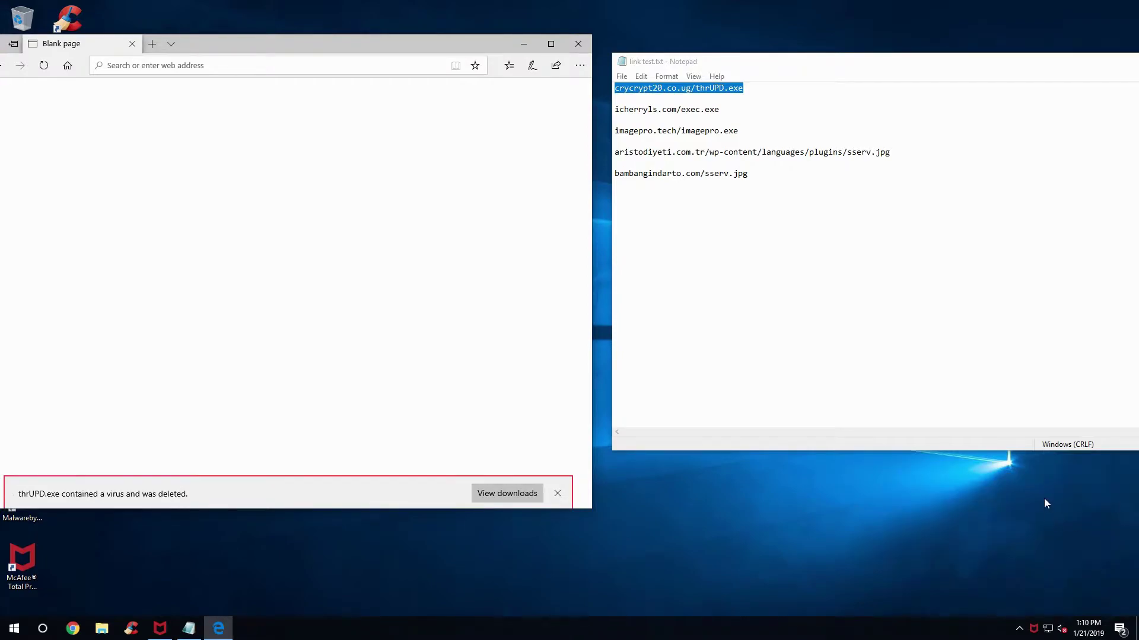
Step: Load icherryls.com/exec.exe in Edge, which returns a 404 File Not Found page
click(558, 493)
drag(735, 110, 603, 112)
key(ctrl+c)
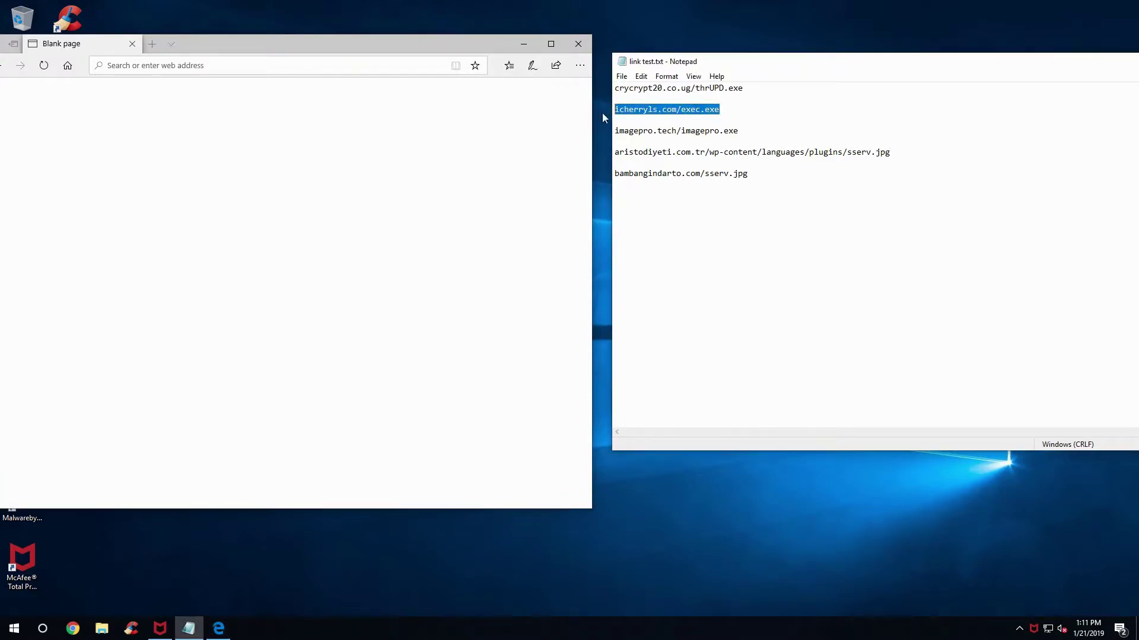
click(267, 65)
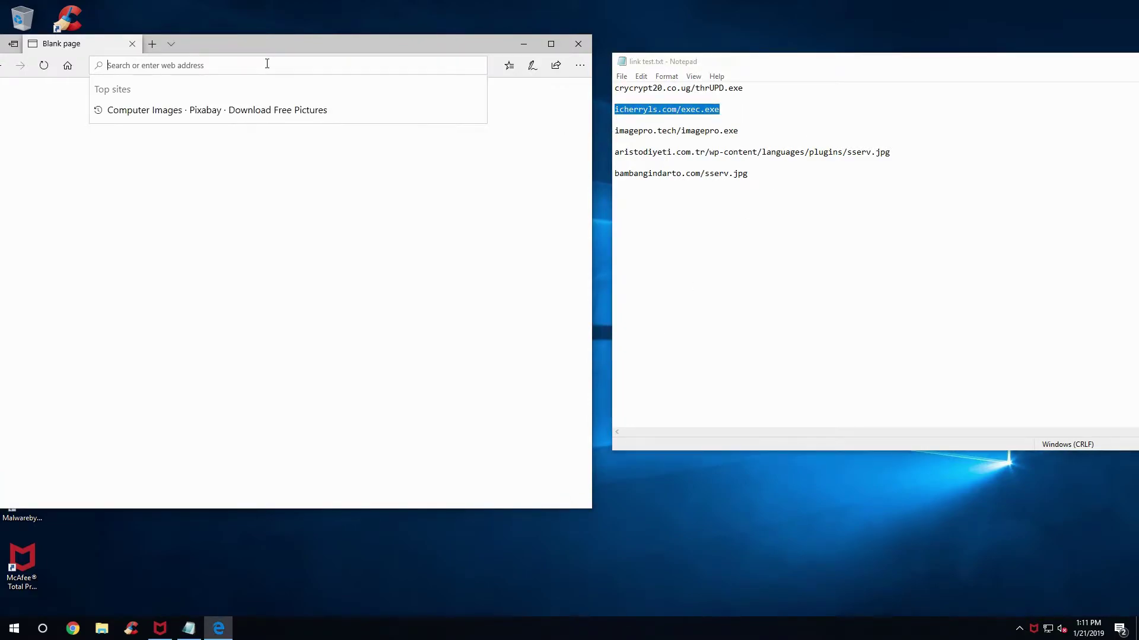
key(ctrl+v)
key(Return)
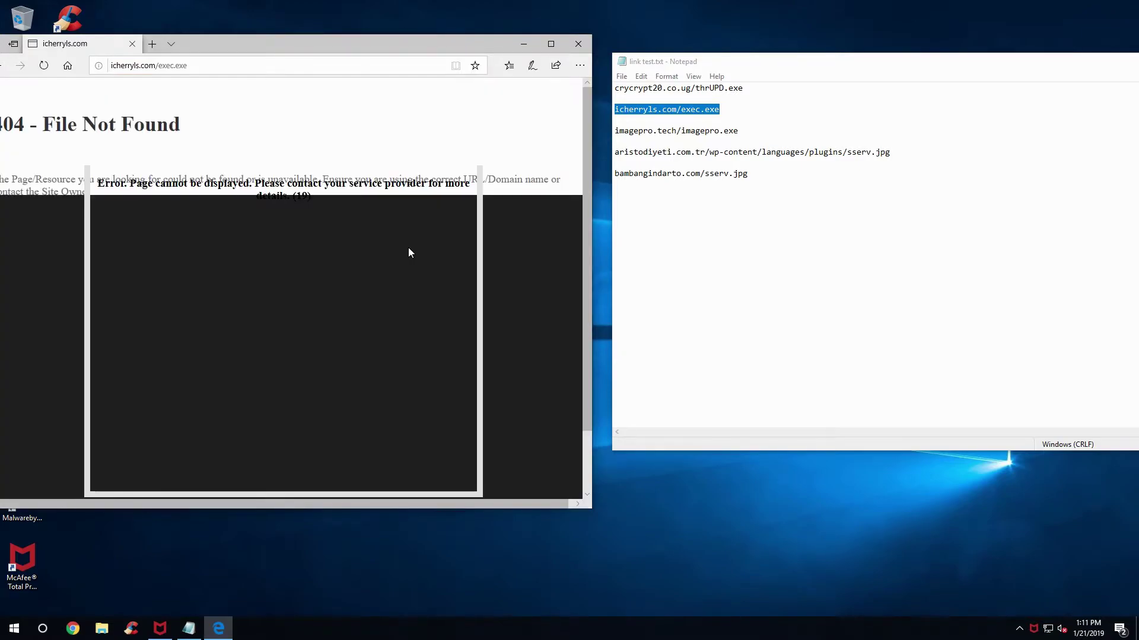
mouse_move(232, 45)
mouse_down()
mouse_move(265, 46)
mouse_move(254, 45)
mouse_up()
Step: Load imagepro.tech/imagepro.exe, run the download, and block it as dangerous
click(736, 163)
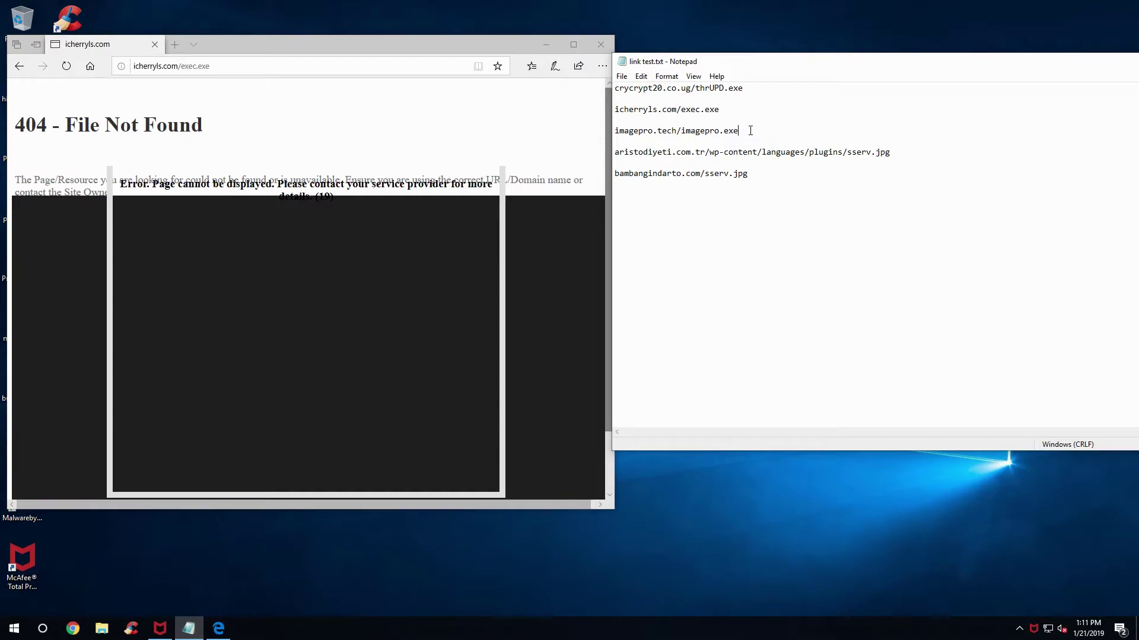
drag(749, 129, 544, 127)
key(ctrl+c)
click(238, 67)
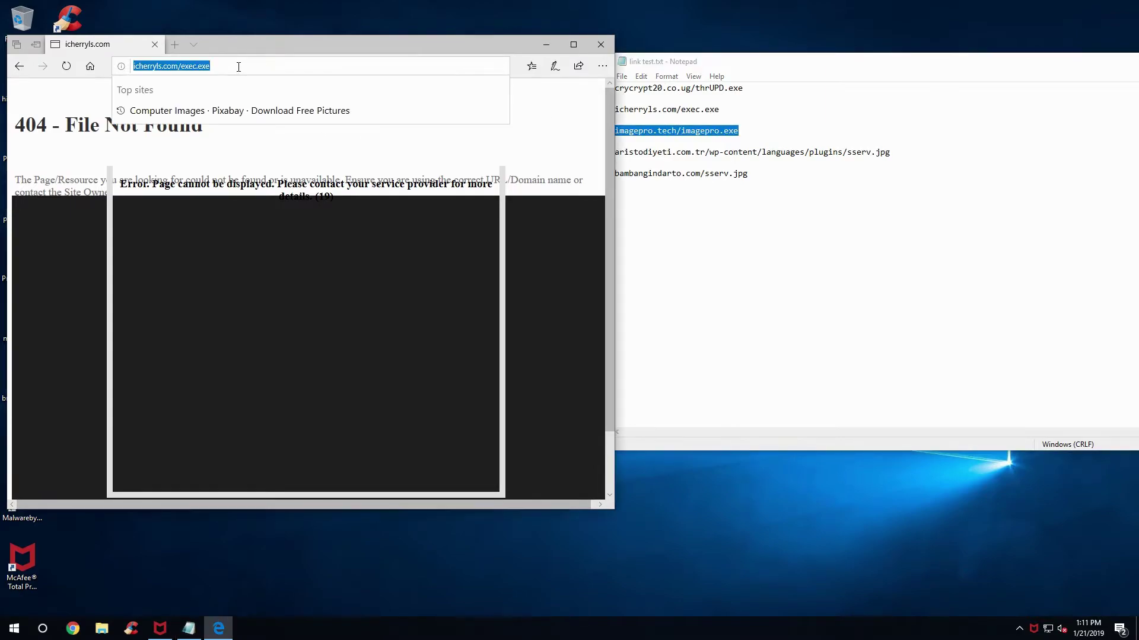
key(ctrl+v)
key(Return)
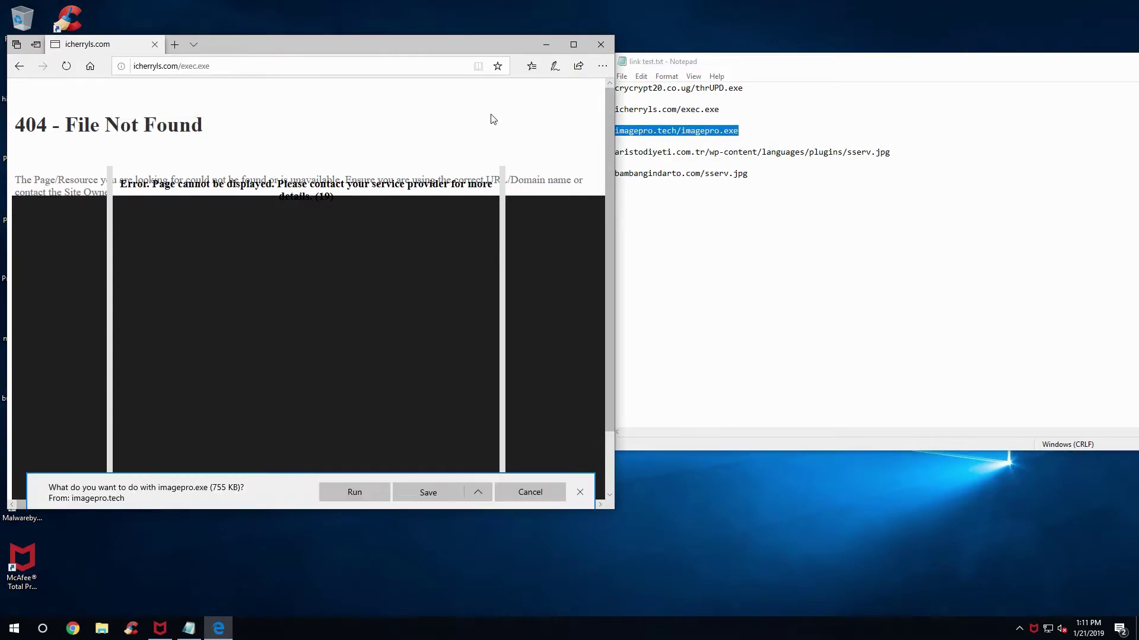
click(359, 497)
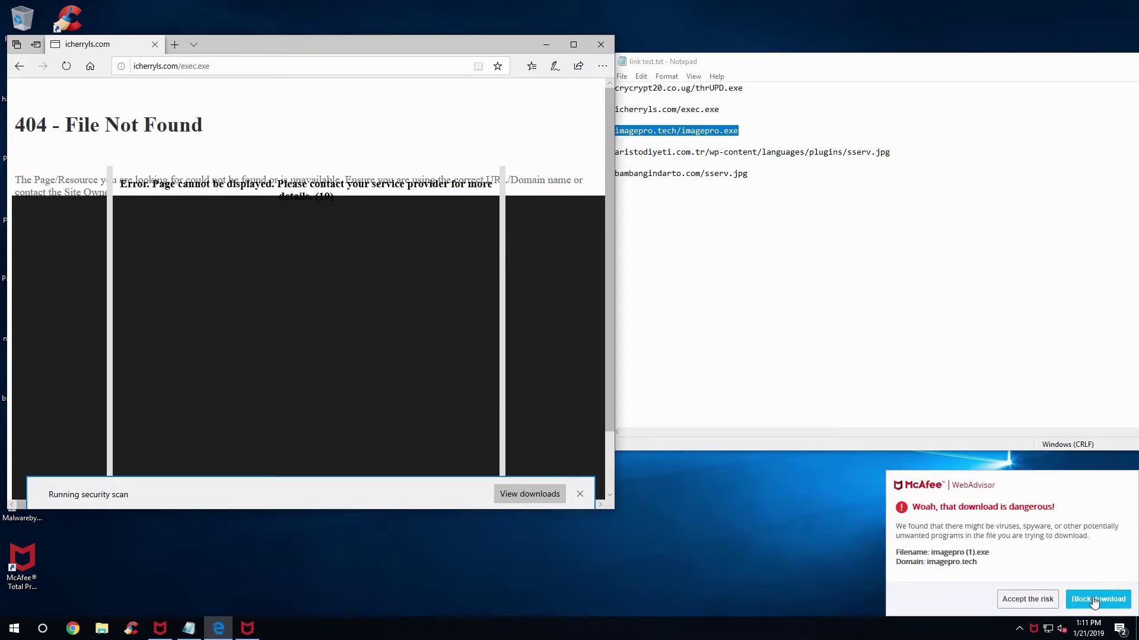
click(1094, 601)
click(822, 260)
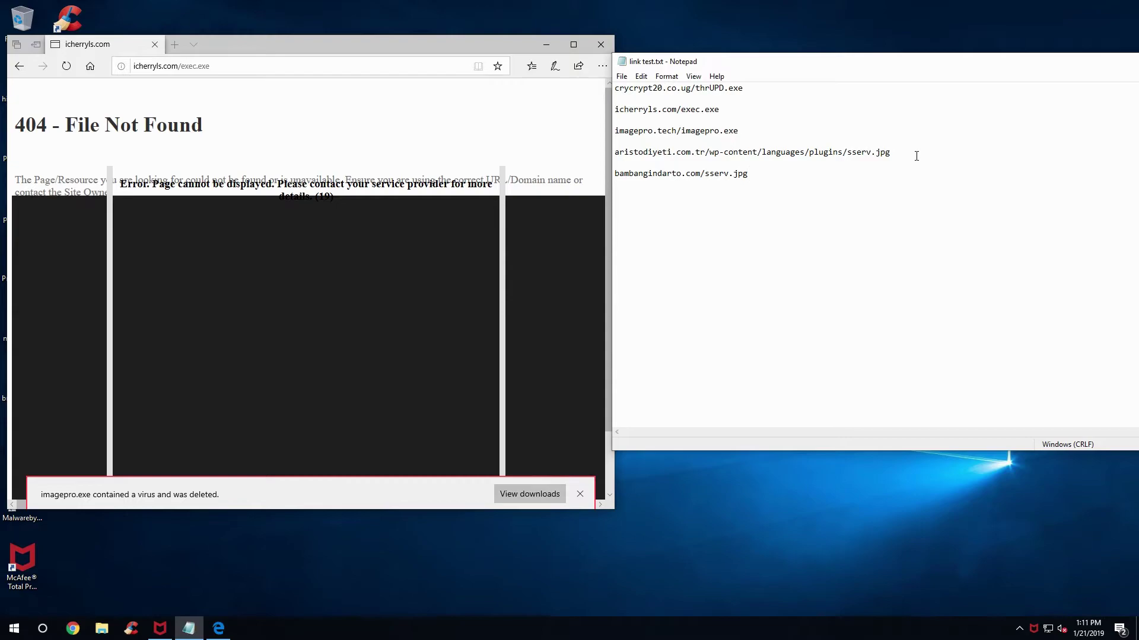
Step: Load the aristodiyeti.com.tr sserv.jpg link, open the download, and block it
drag(915, 153, 609, 154)
key(ctrl+c)
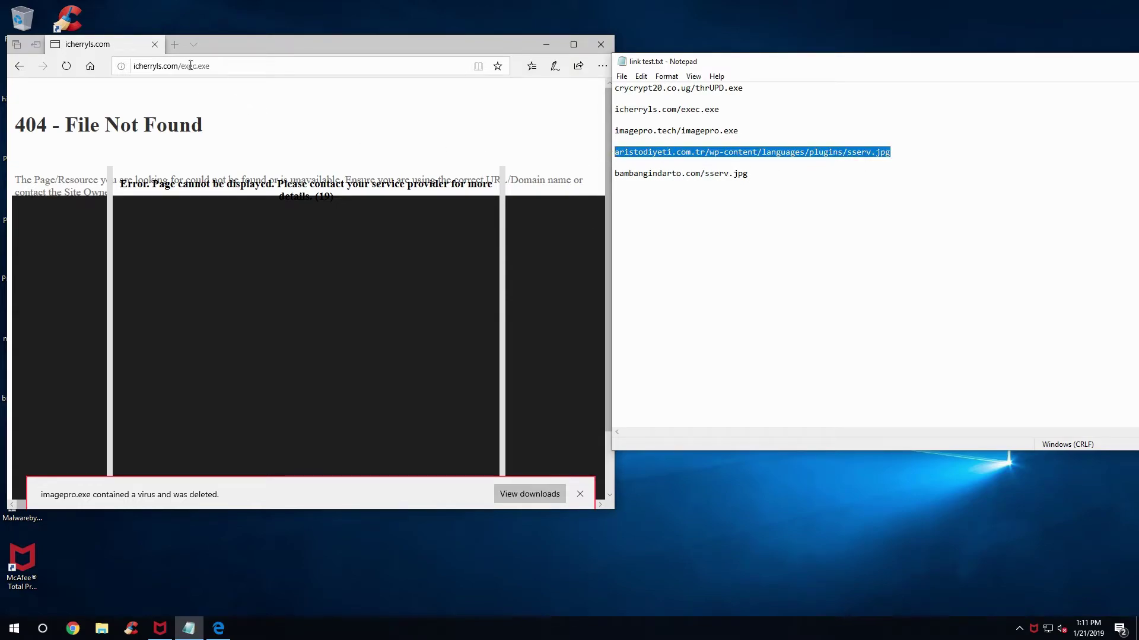
click(194, 69)
key(ctrl+v)
key(Return)
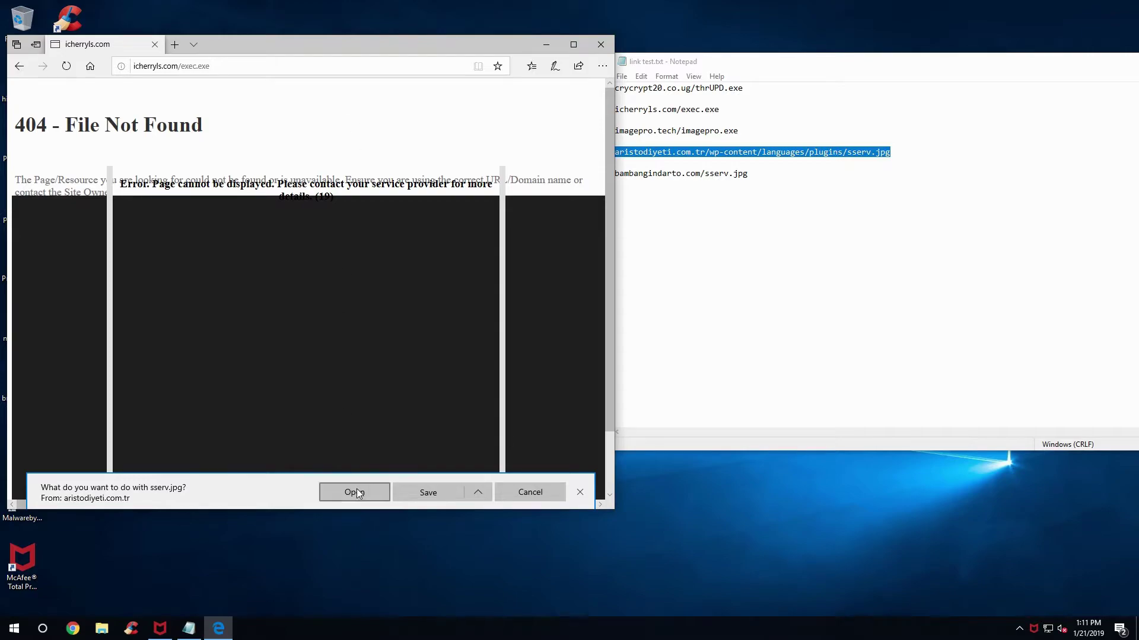
click(354, 493)
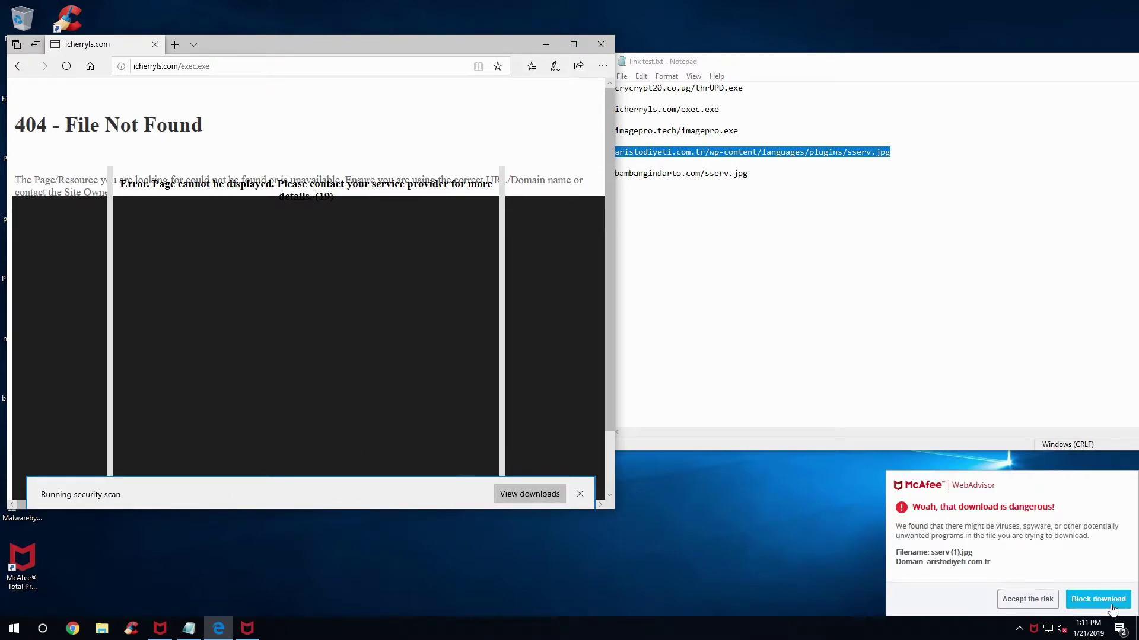
click(1097, 599)
Step: Load the bambangindarto.com sserv.jpg link, open the download, and block it as dangerous
click(806, 203)
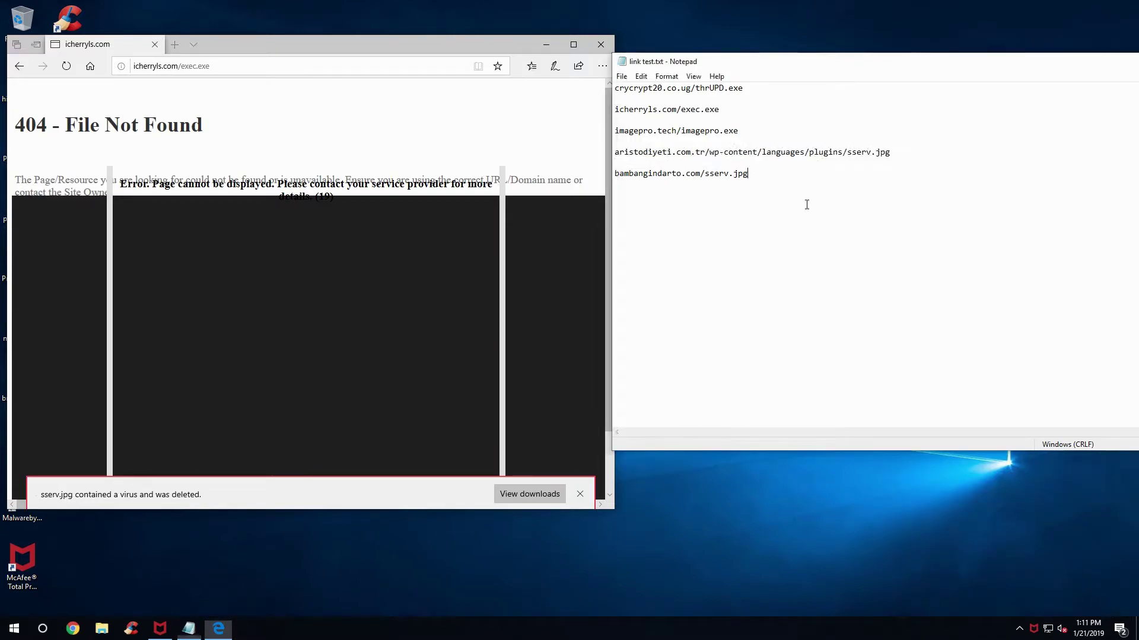
drag(806, 203, 525, 190)
key(ctrl+c)
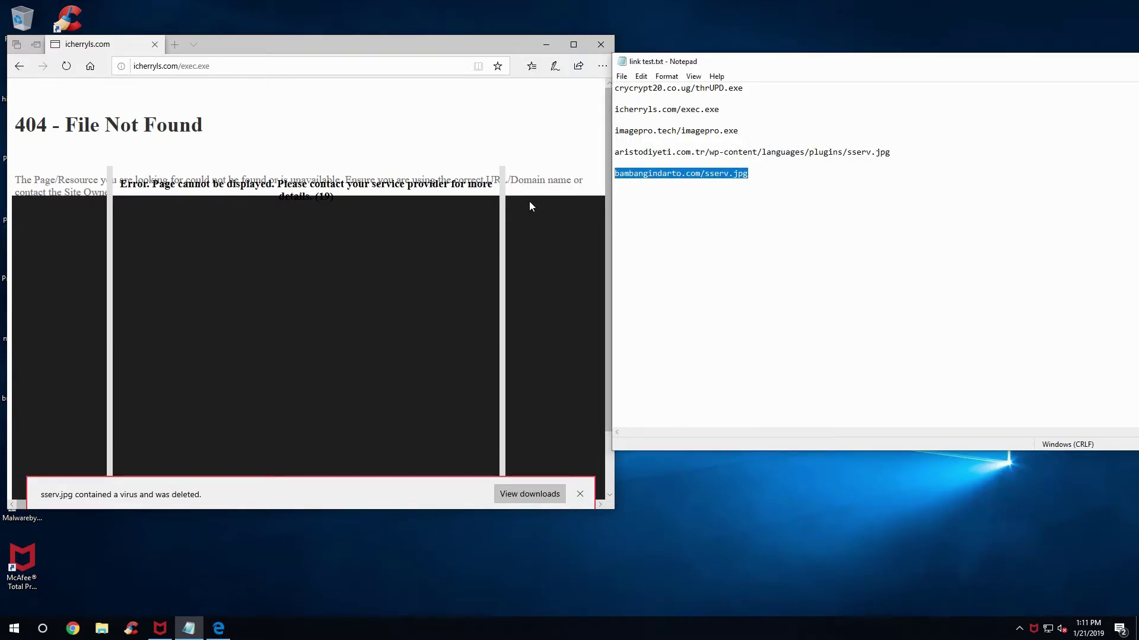
click(360, 61)
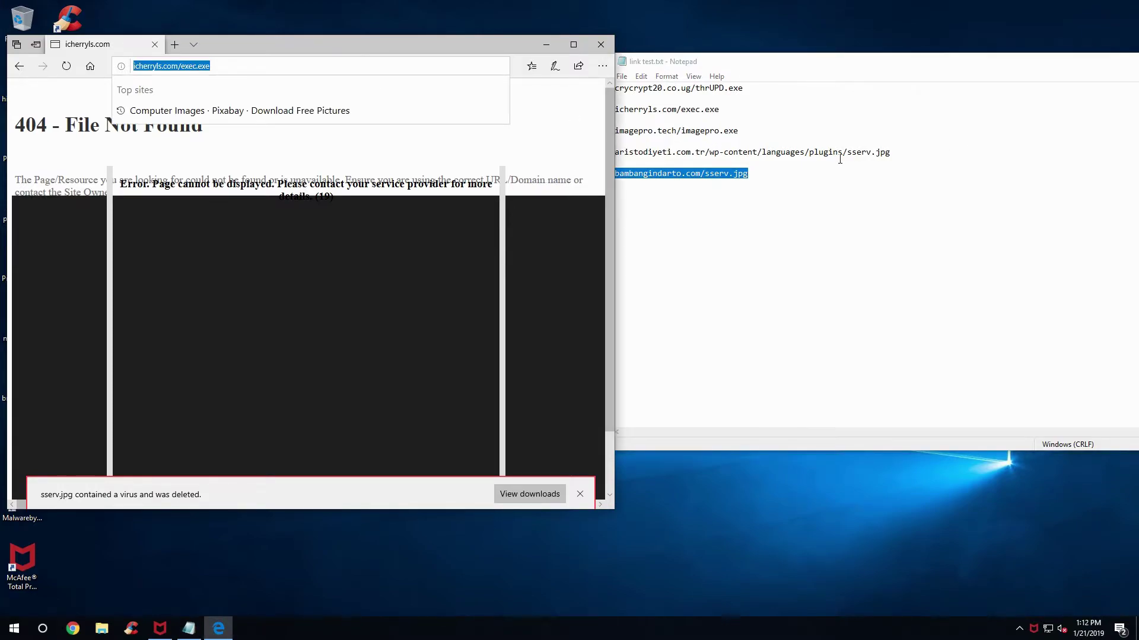
key(ctrl+v)
key(Return)
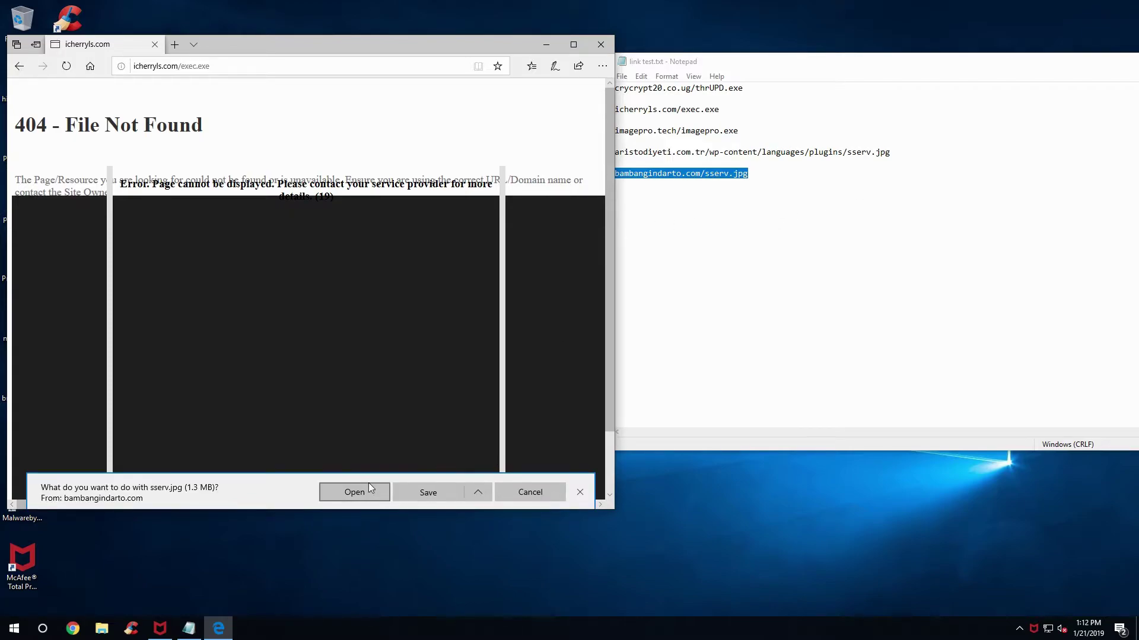
click(368, 482)
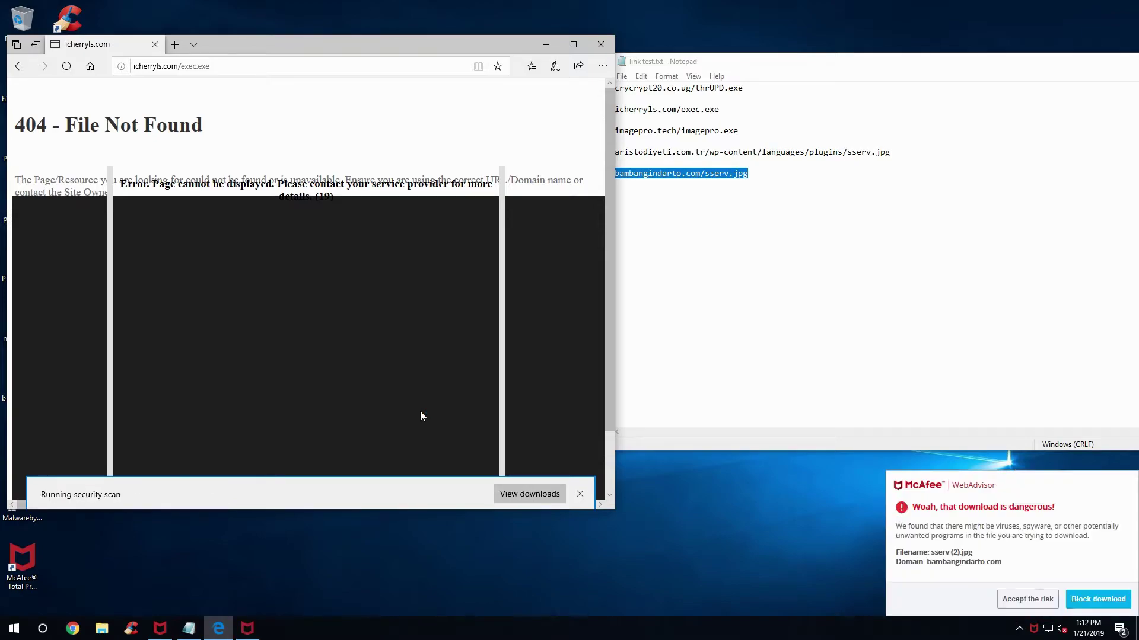
click(1102, 600)
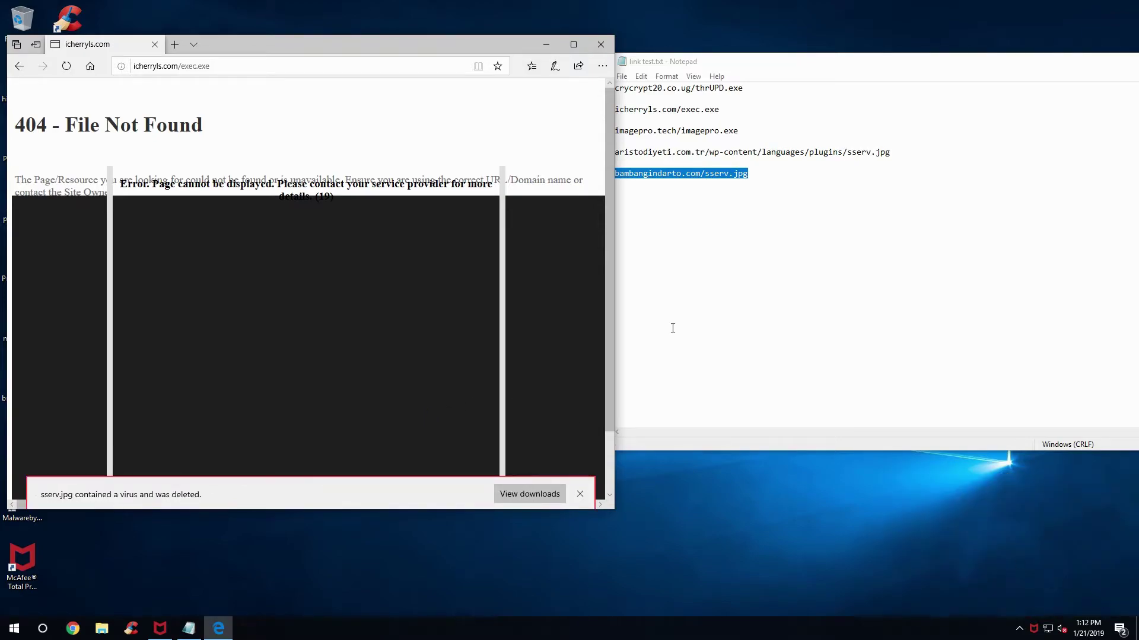
Step: Close Edge and the Notepad link list, leaving only the desktop
click(602, 41)
drag(851, 65, 483, 65)
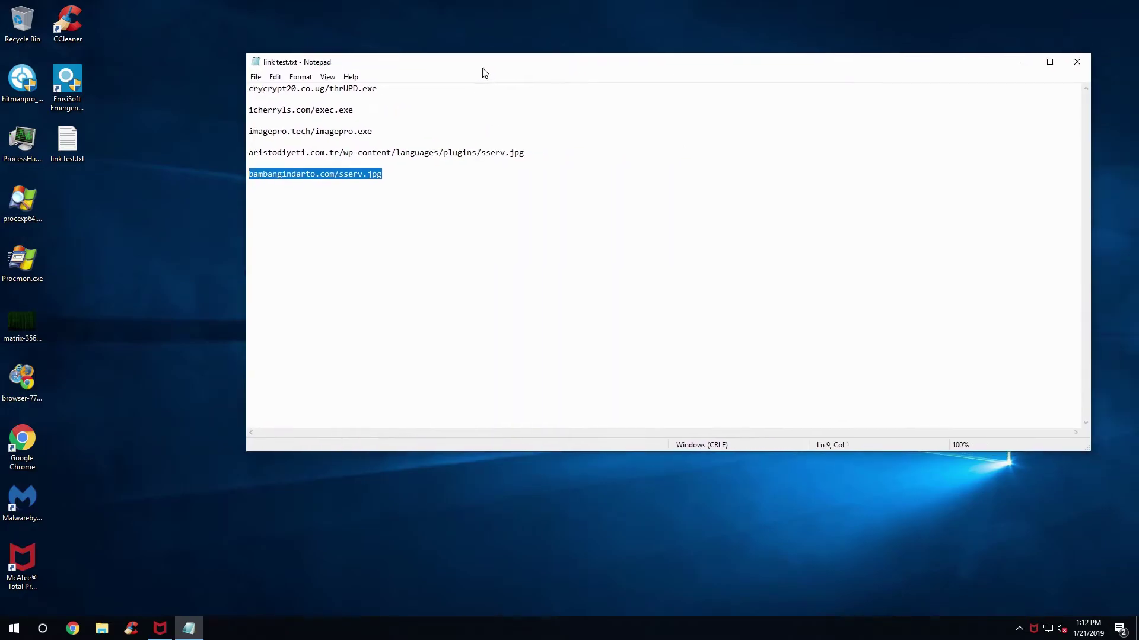
click(827, 362)
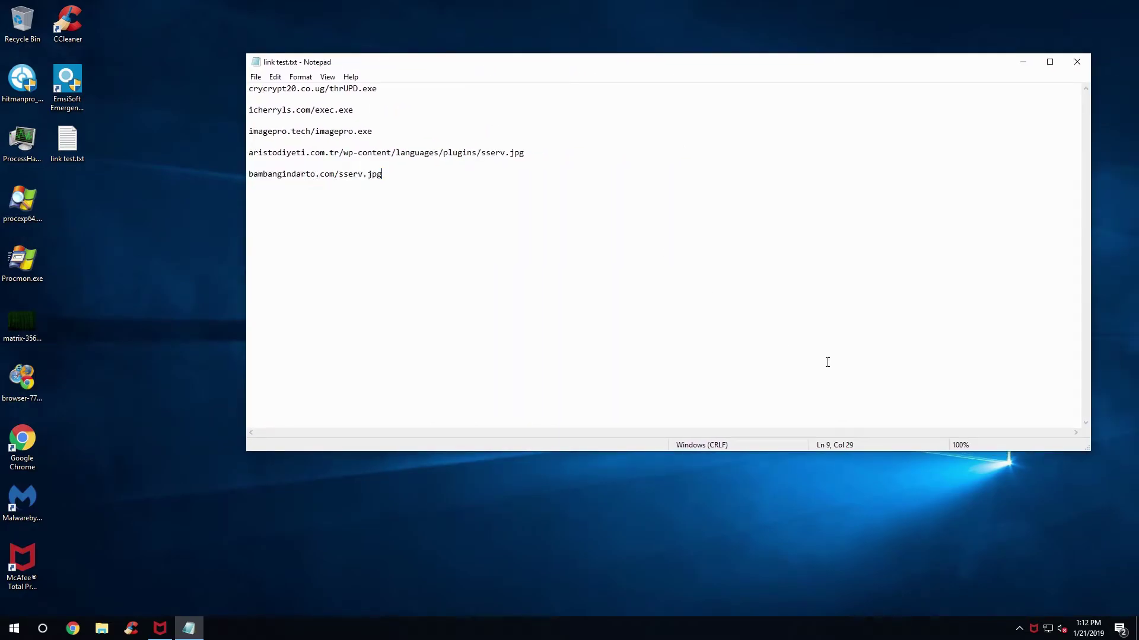
click(1077, 62)
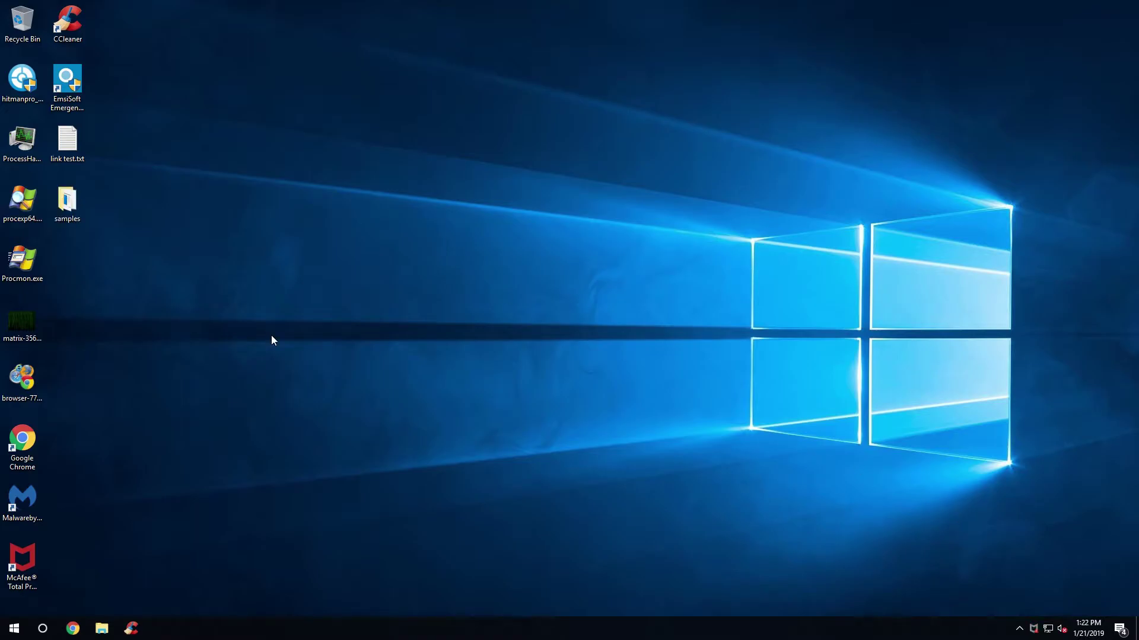
double_click(76, 202)
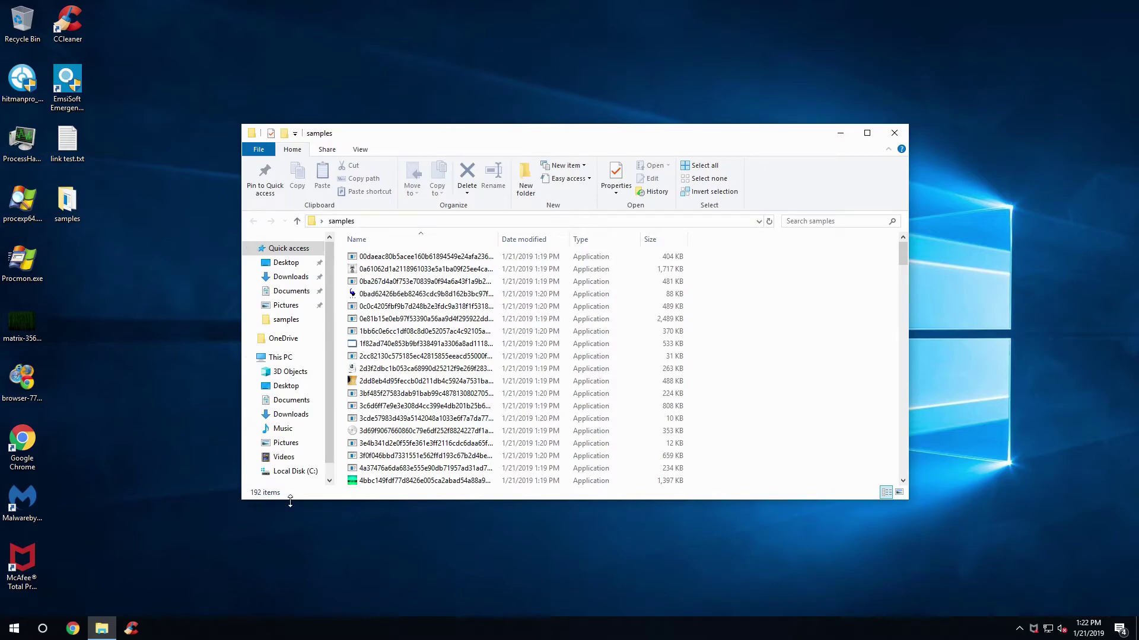
scroll(556, 423, down, 15)
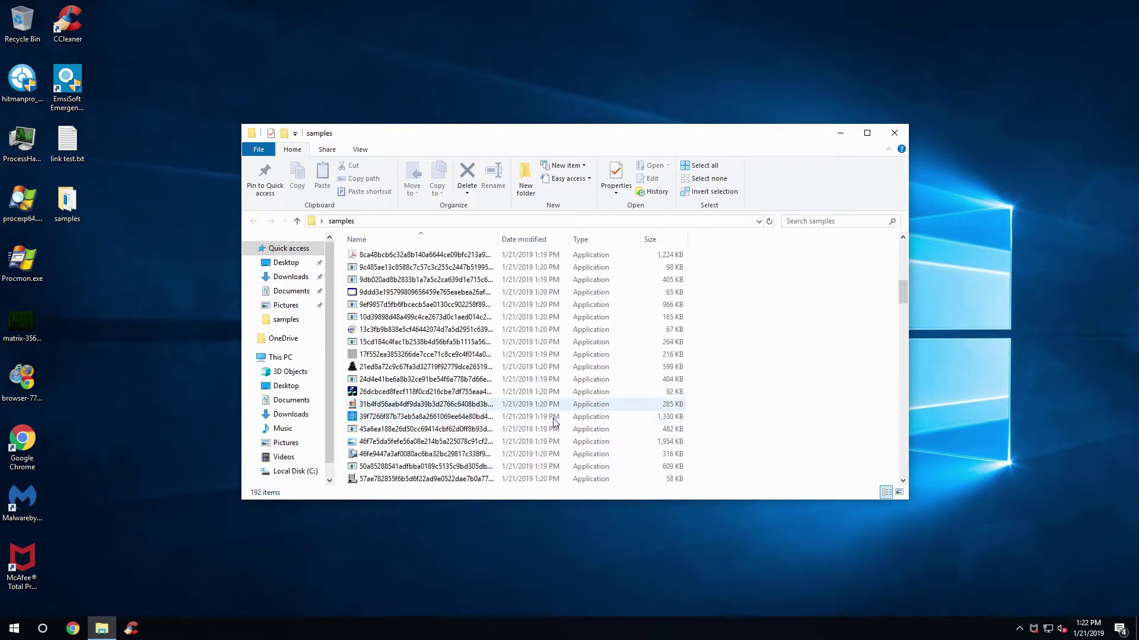
scroll(556, 423, down, 20)
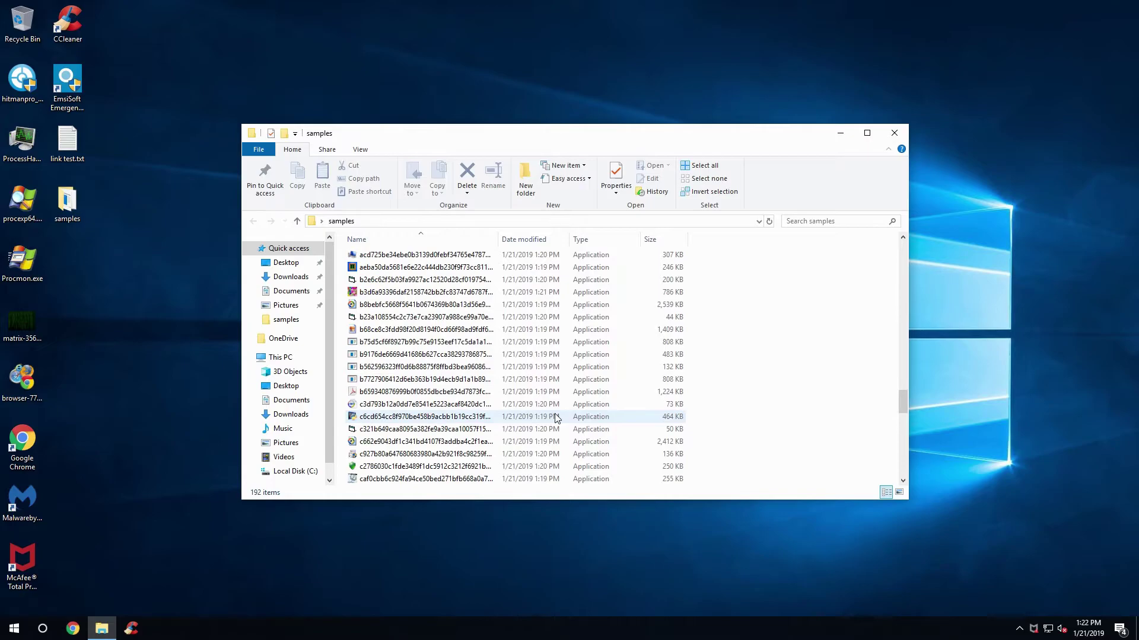
scroll(557, 417, up, 10)
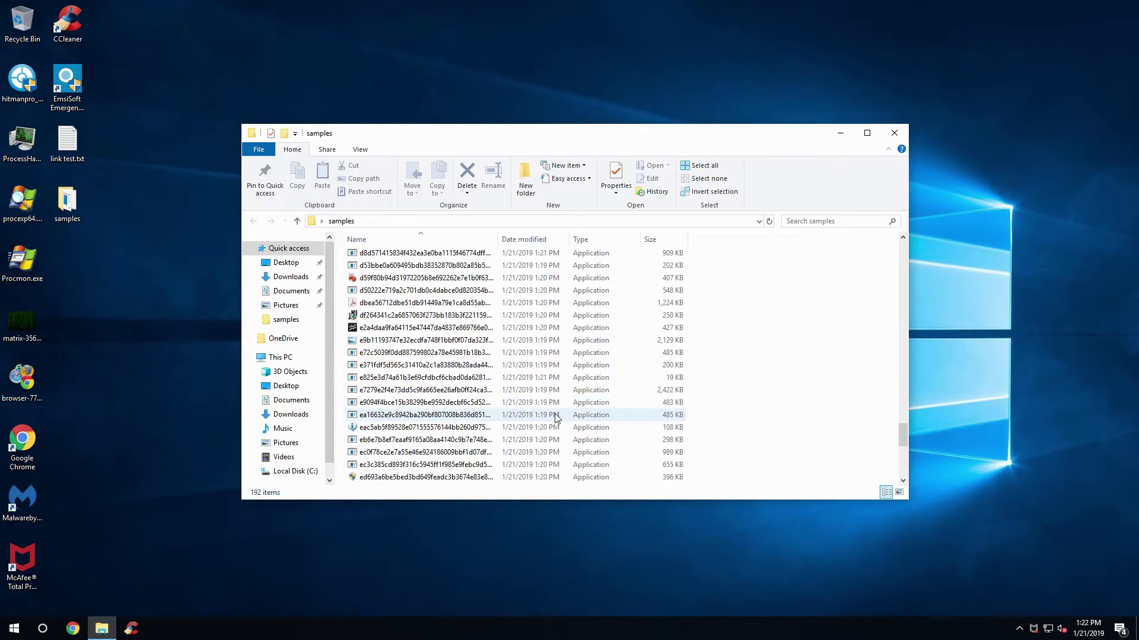
scroll(556, 416, up, 20)
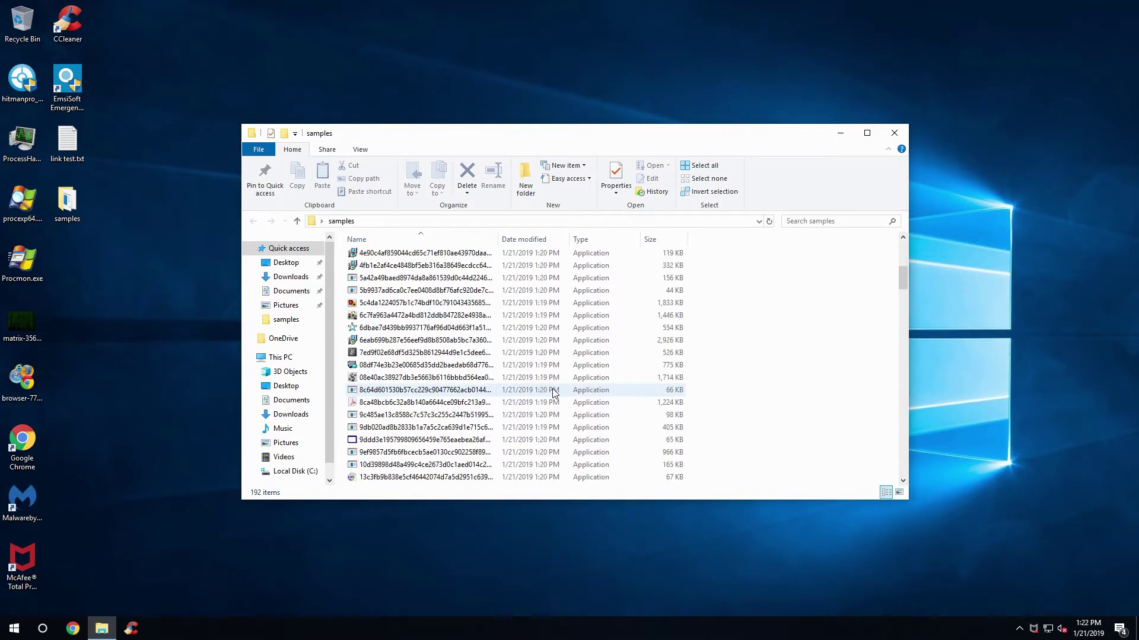
click(889, 133)
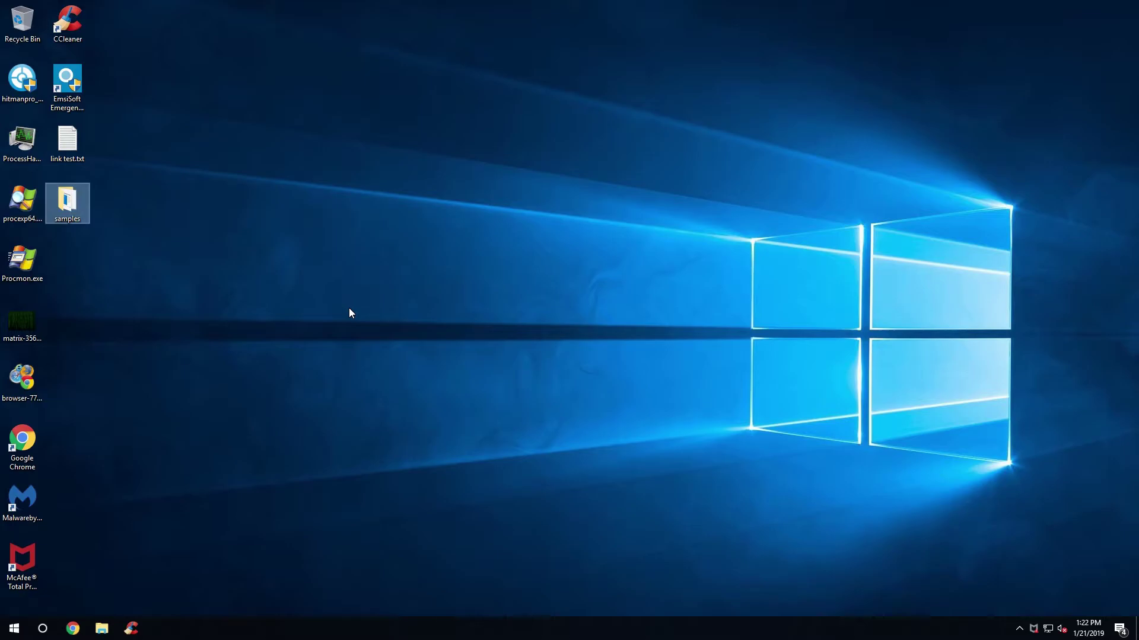
Step: Scan the samples folder with McAfee and review the 192 Viruses and Trojans findings, all unable to delete
right_click(71, 203)
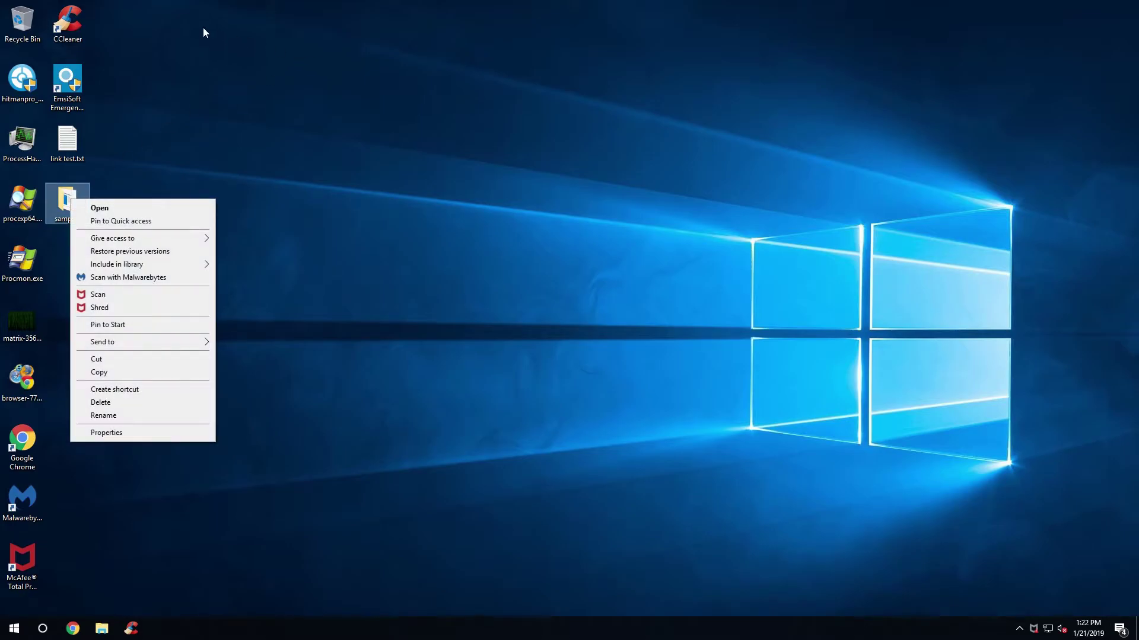
click(95, 295)
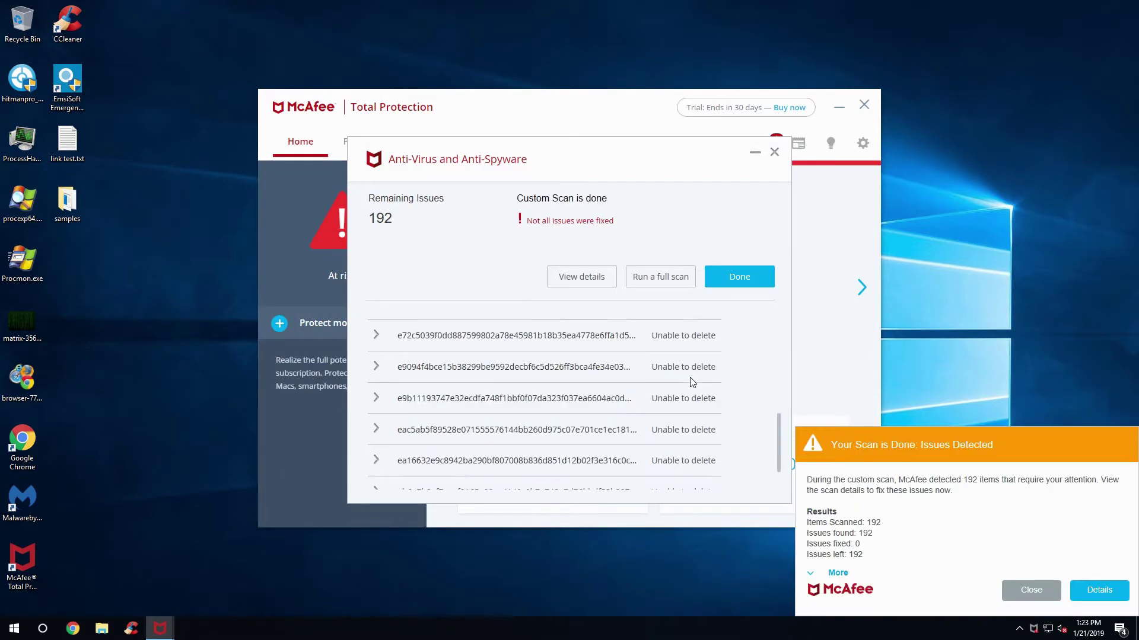
click(584, 276)
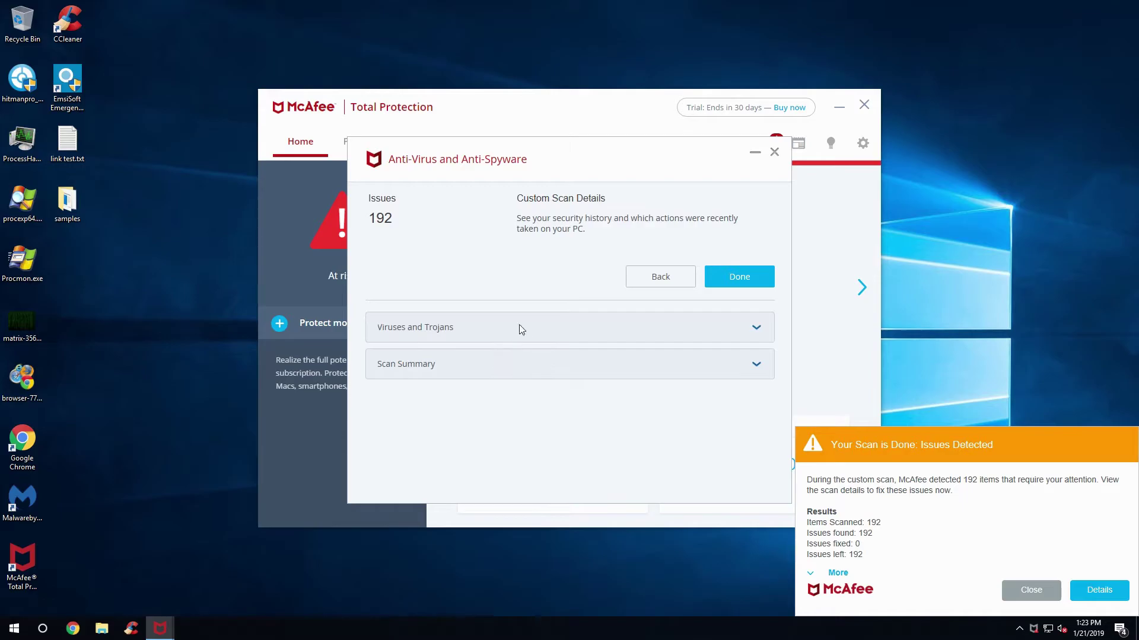
click(617, 336)
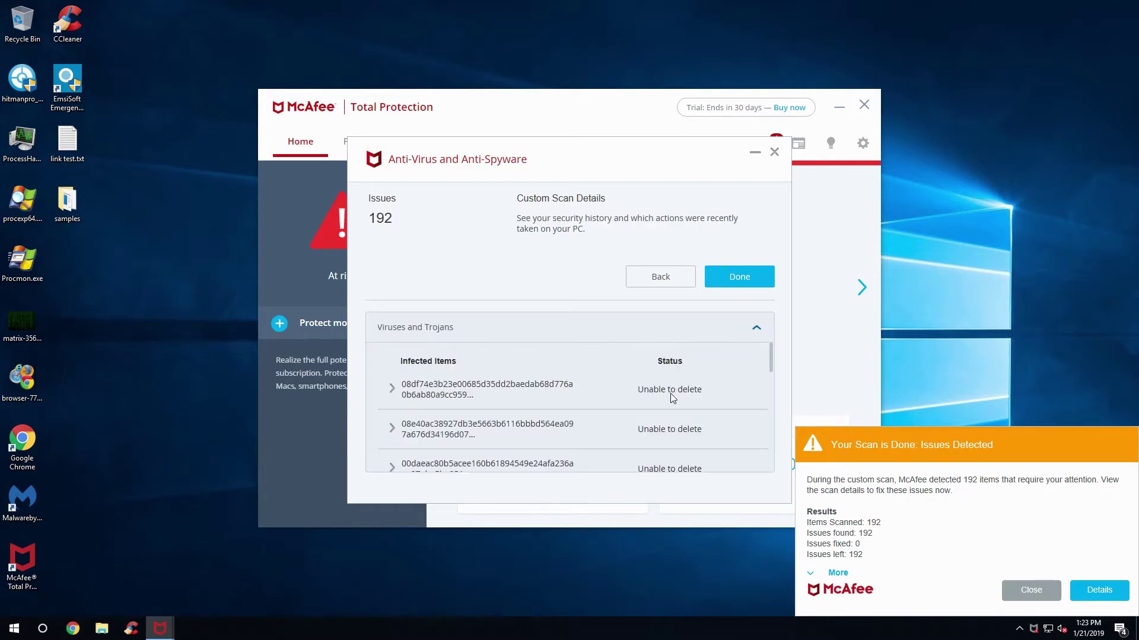
click(449, 406)
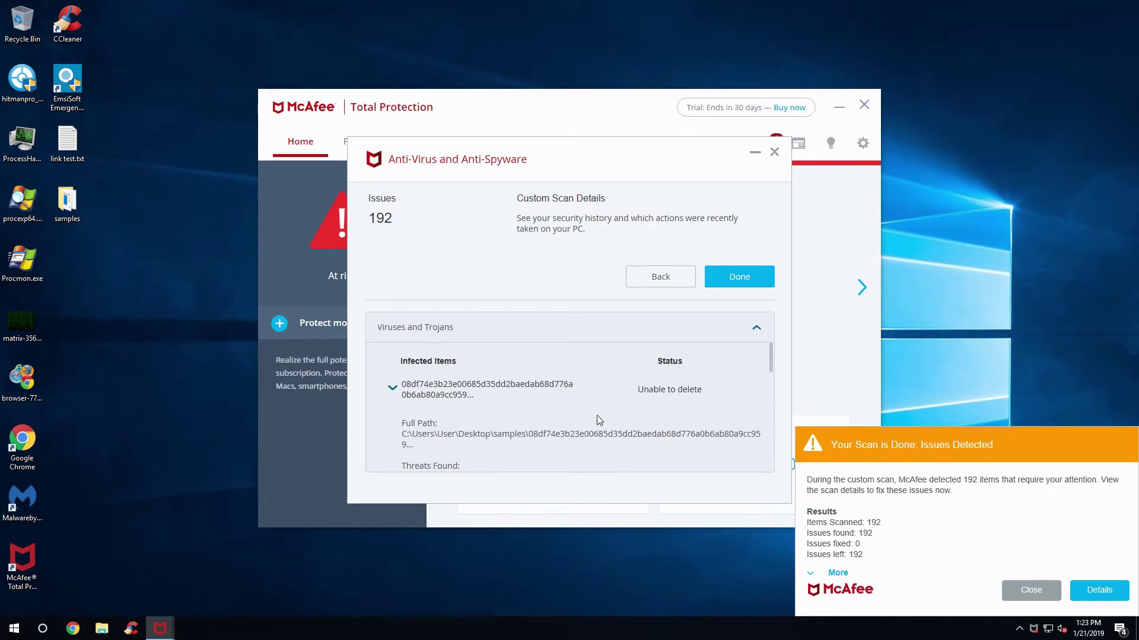
click(600, 328)
click(747, 279)
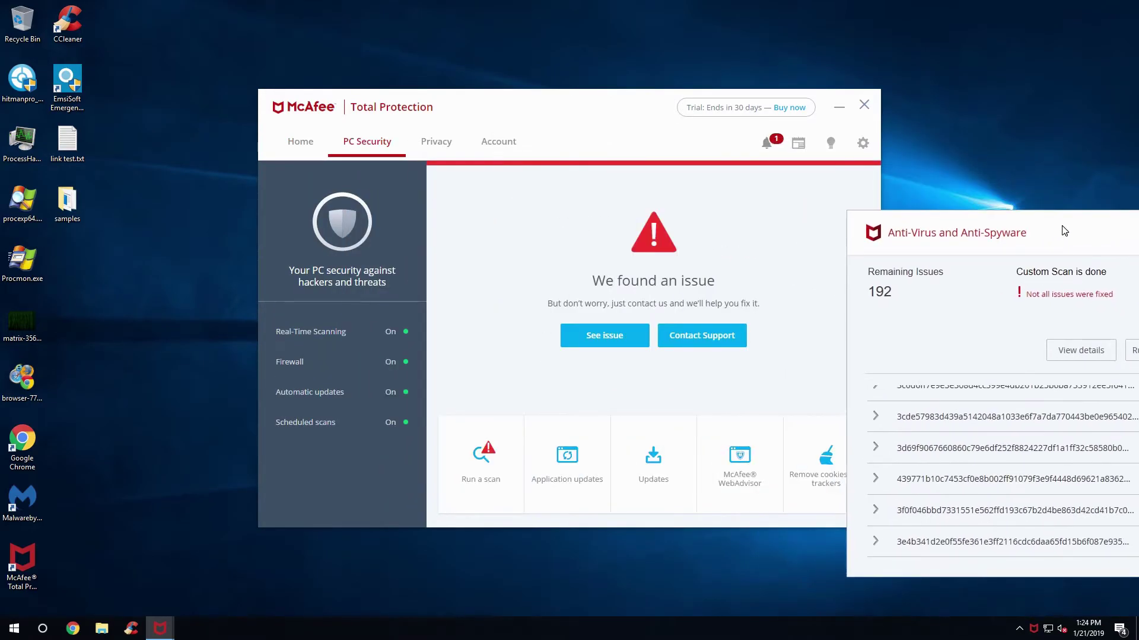
Step: Reopen and close the samples folder, then check the recent activity notifications
drag(1064, 230, 1062, 230)
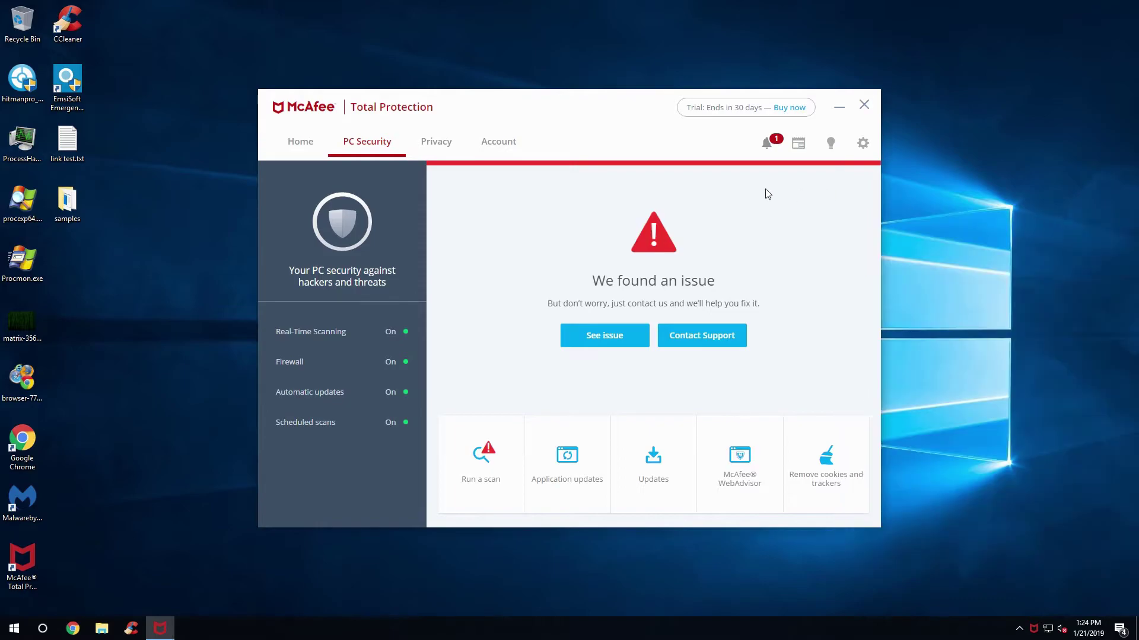
double_click(80, 214)
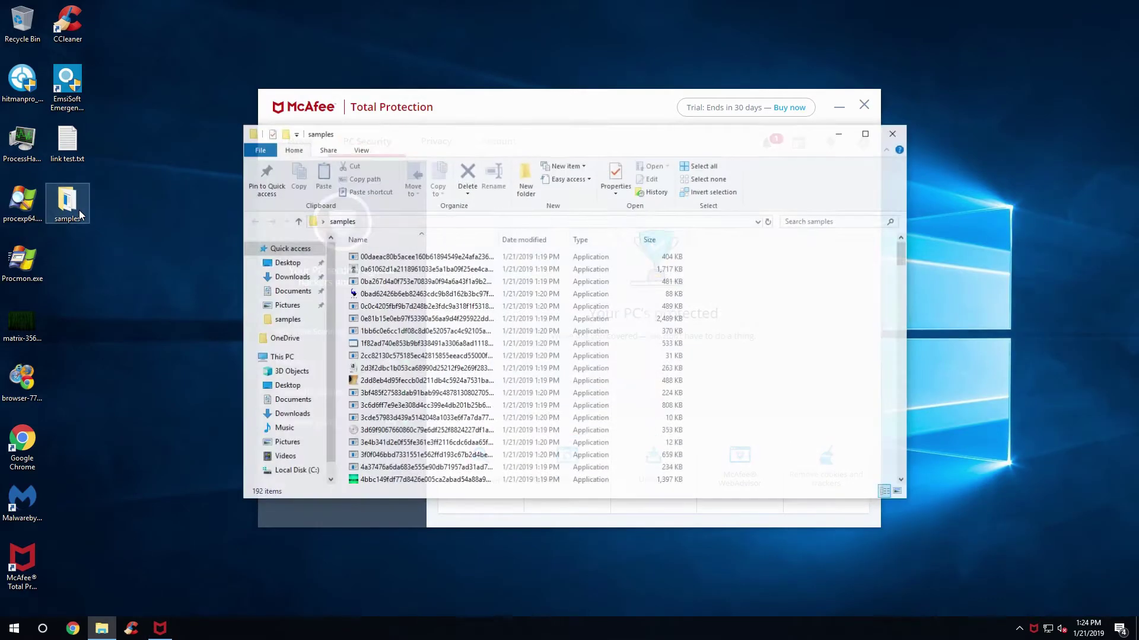
click(894, 133)
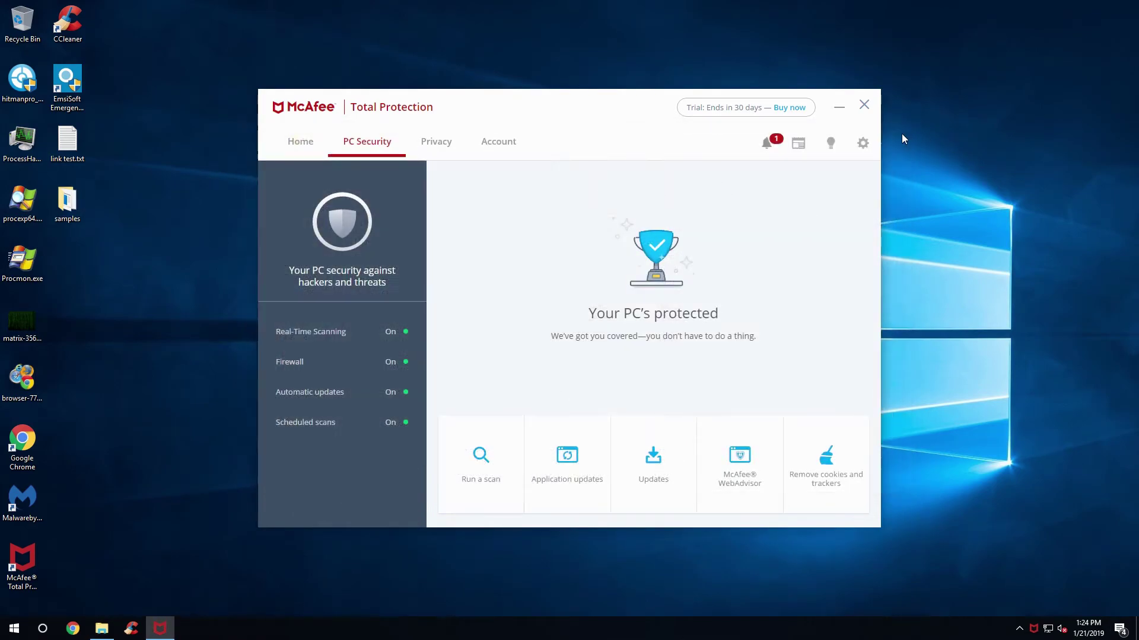
click(766, 143)
Step: Rescan the samples folder with McAfee and open the running scan's results
right_click(67, 197)
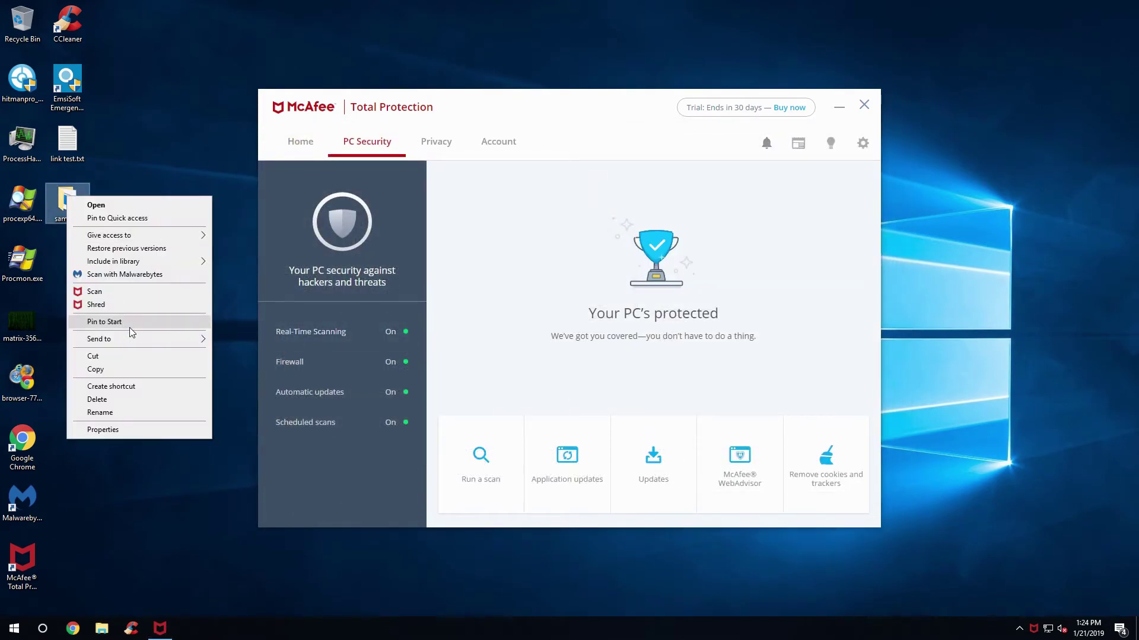
click(137, 291)
click(771, 178)
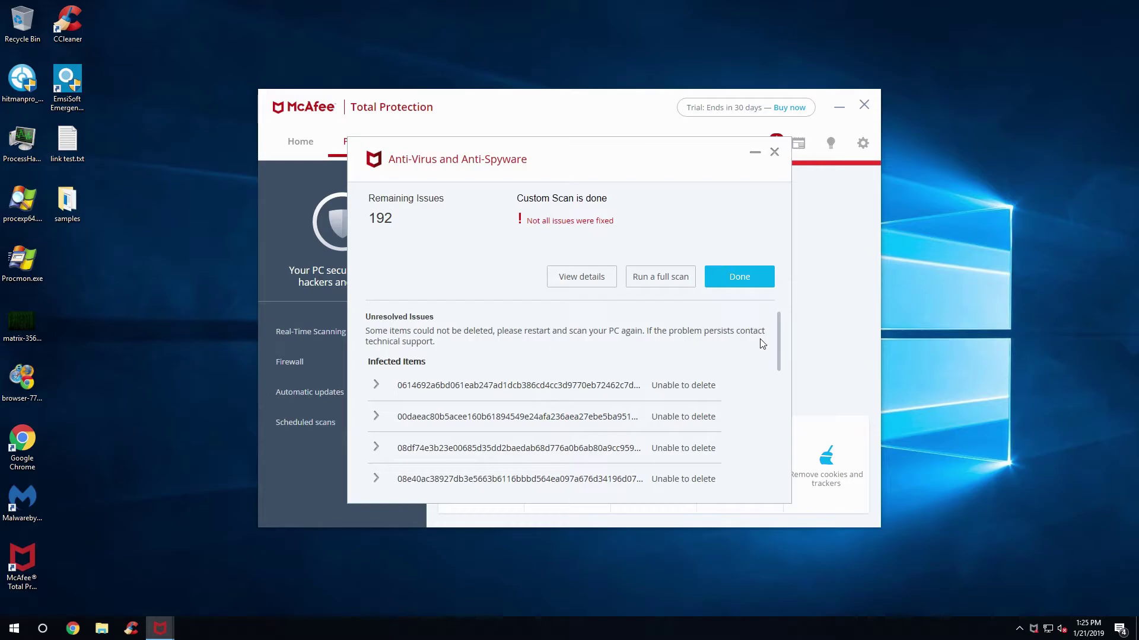
Step: Restart Windows from the Start menu's power options
click(14, 629)
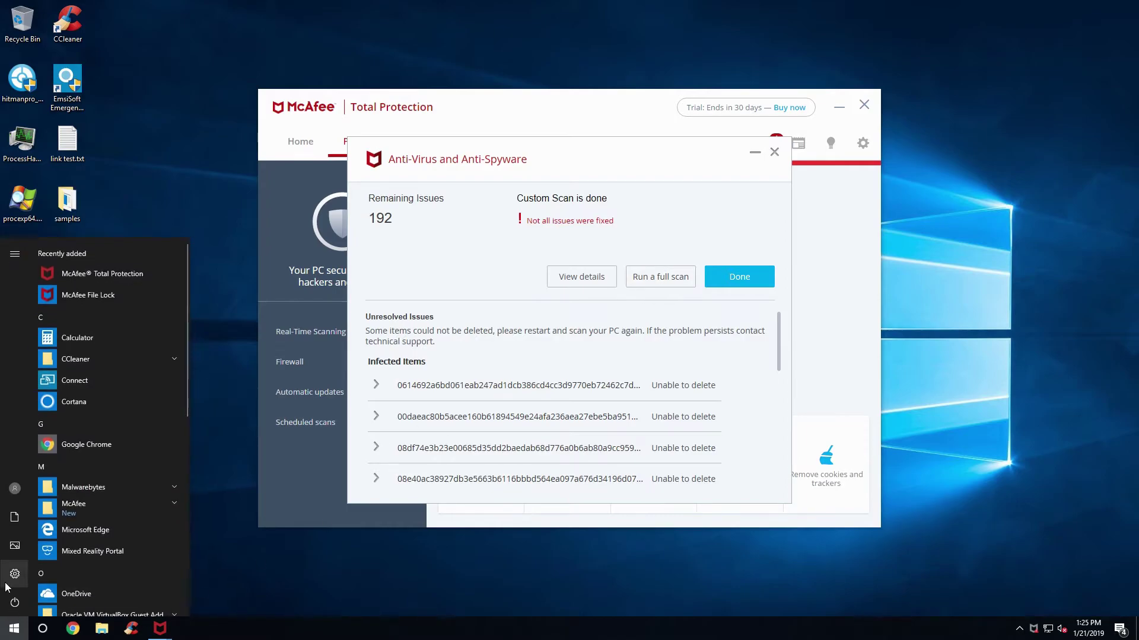
click(8, 603)
click(225, 432)
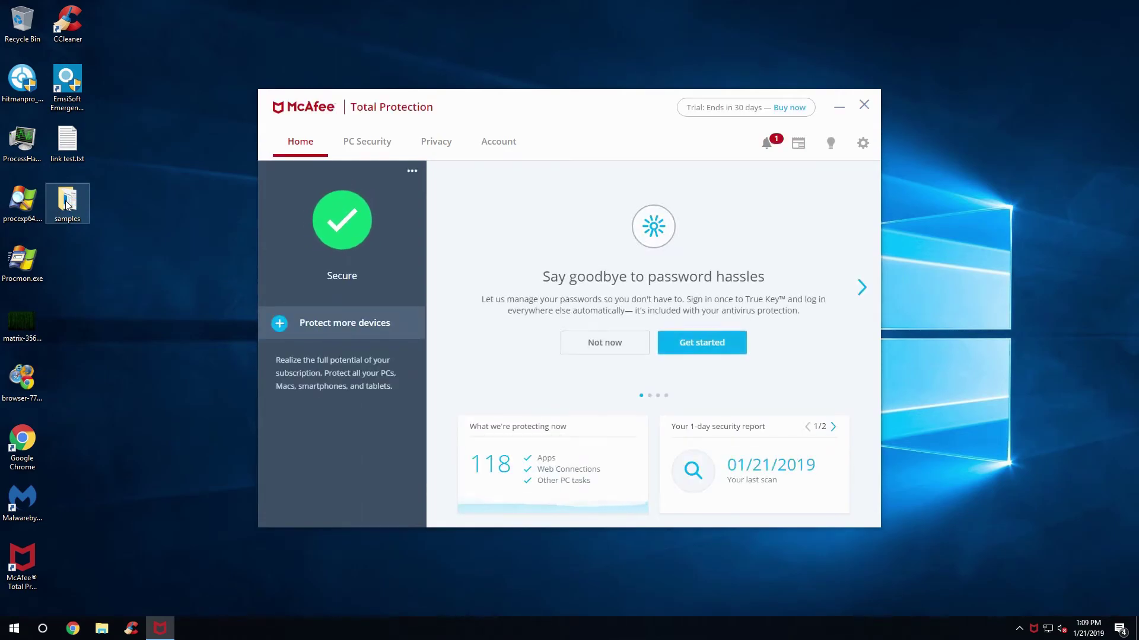
Step: Rescan the samples folder, dismiss the Account Information message, and reopen the folder to check its files
right_click(68, 204)
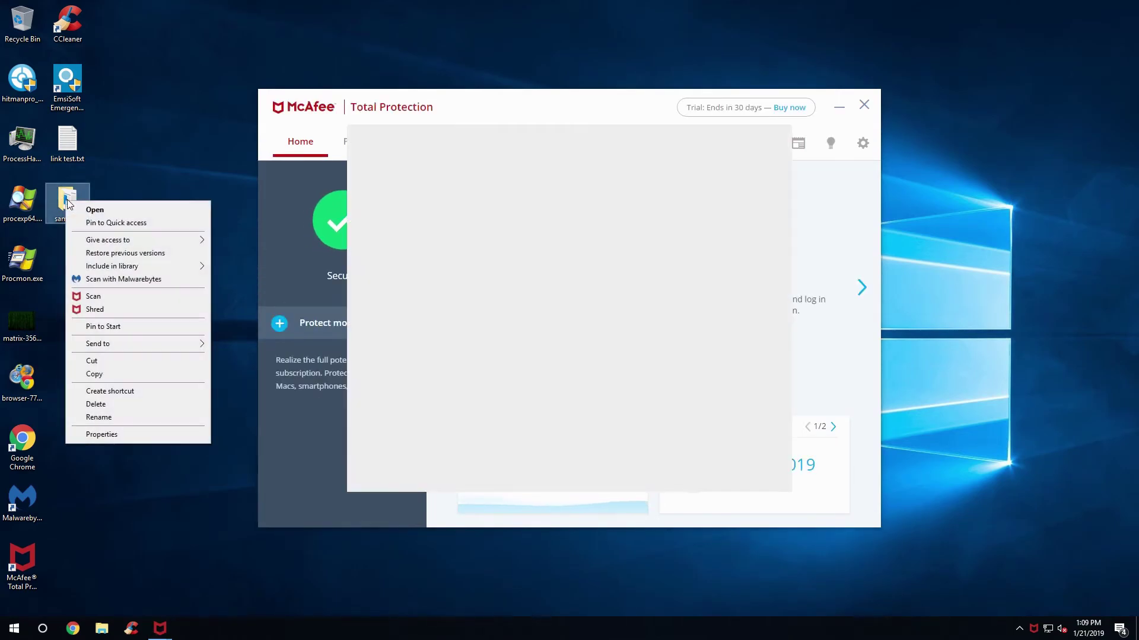
click(152, 297)
click(773, 142)
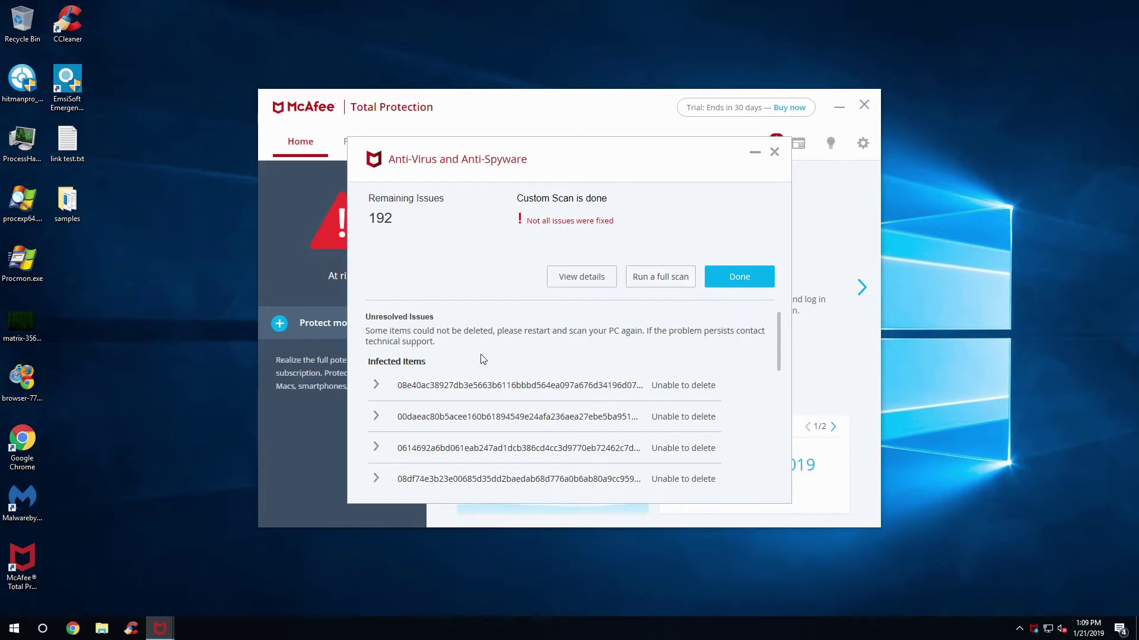
double_click(67, 202)
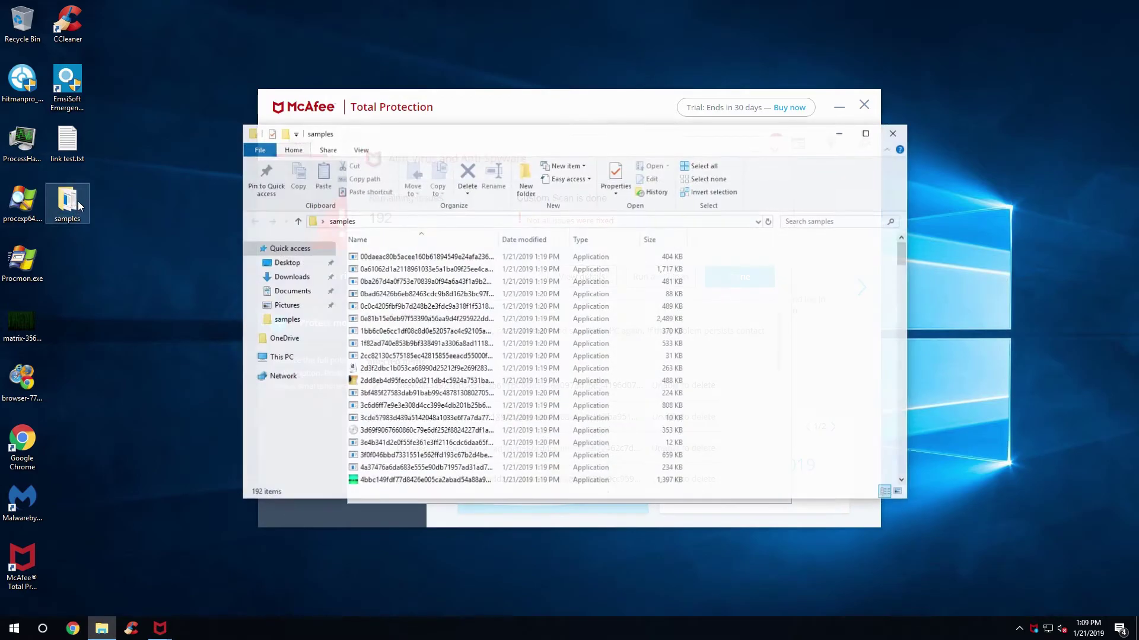
Step: Close the samples folder and custom scan results, then bring up the running full scan's results
click(894, 133)
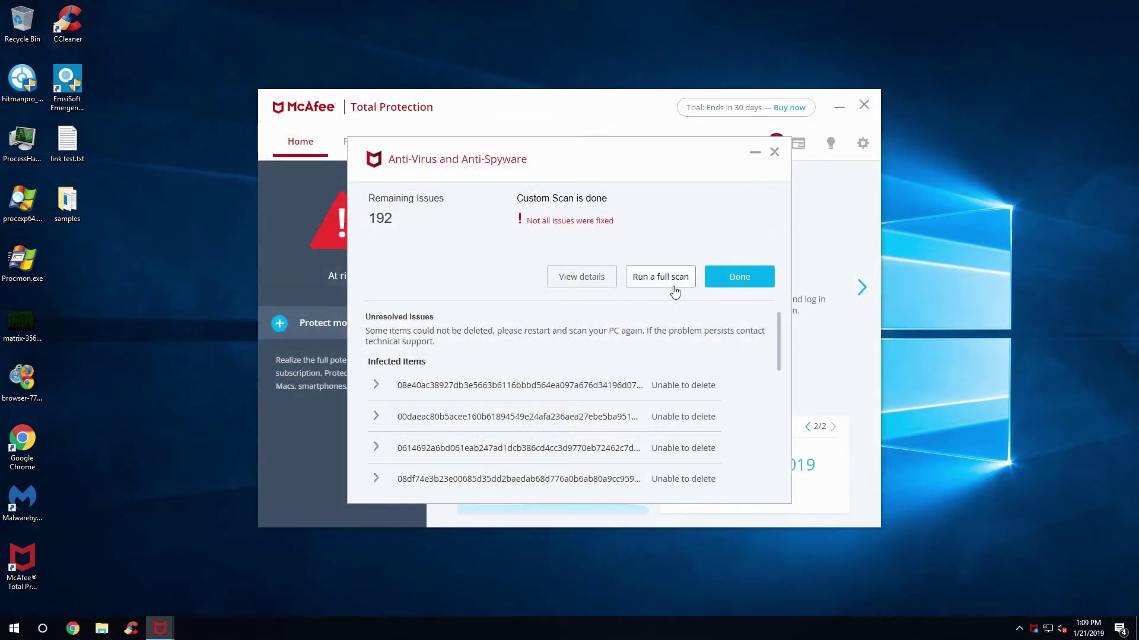
key(Escape)
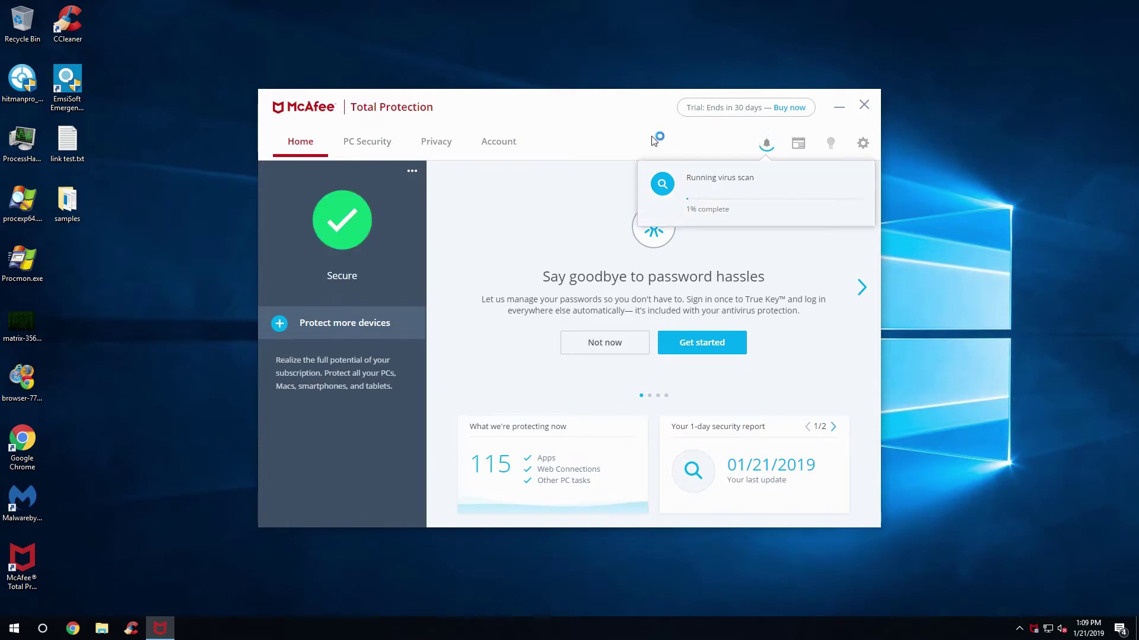
click(661, 184)
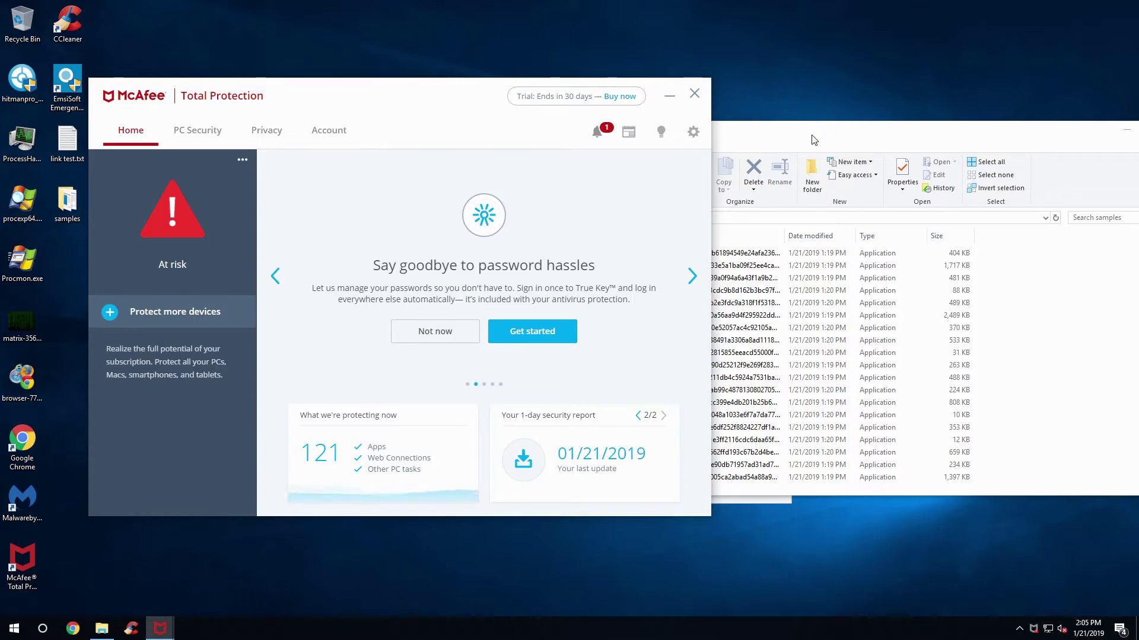
drag(812, 140, 899, 106)
drag(474, 89, 435, 279)
click(417, 182)
Step: Arrange the scan results, samples folder and McAfee windows to compare 196 issues against 192 files
drag(531, 158, 320, 149)
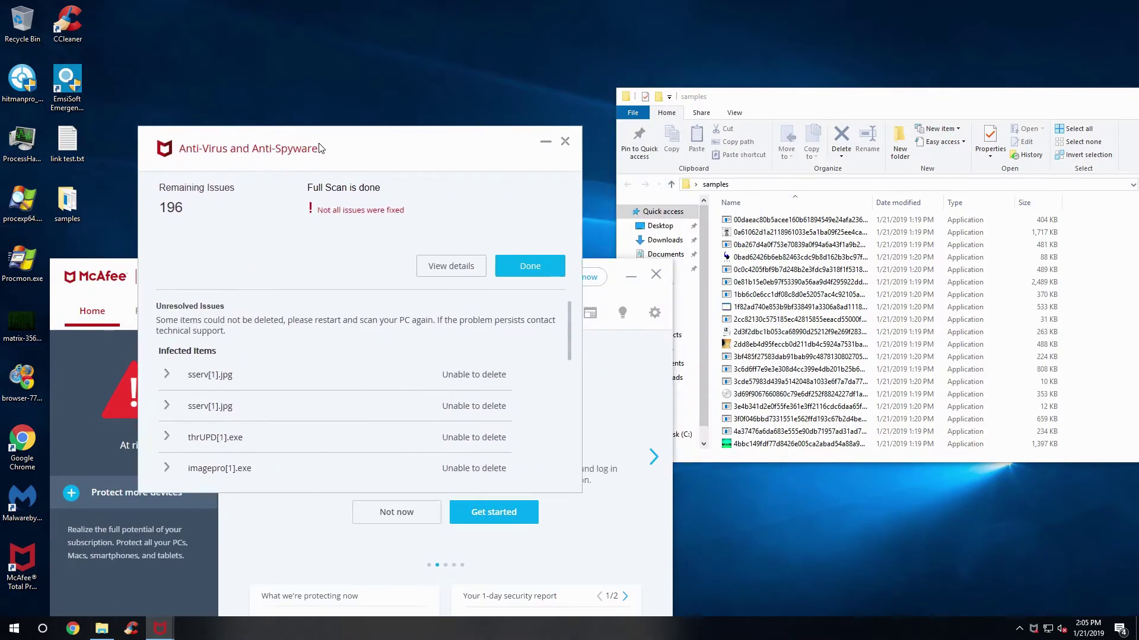
drag(860, 106, 814, 76)
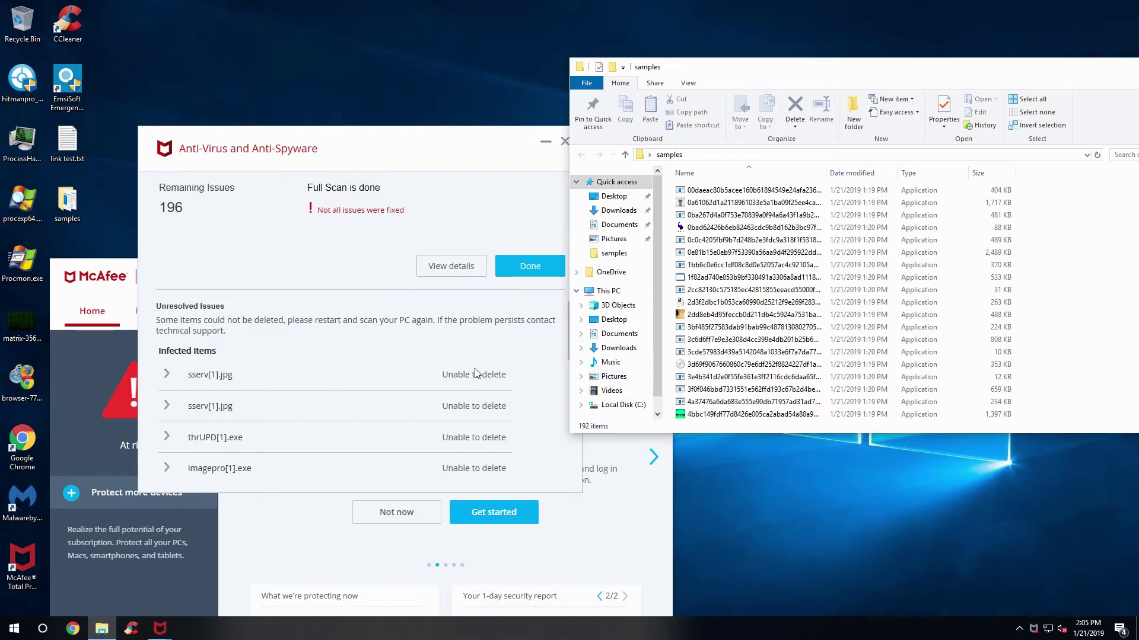
scroll(386, 339, down, 5)
scroll(387, 338, up, 3)
scroll(388, 335, up, 2)
drag(93, 299, 16, 358)
click(740, 178)
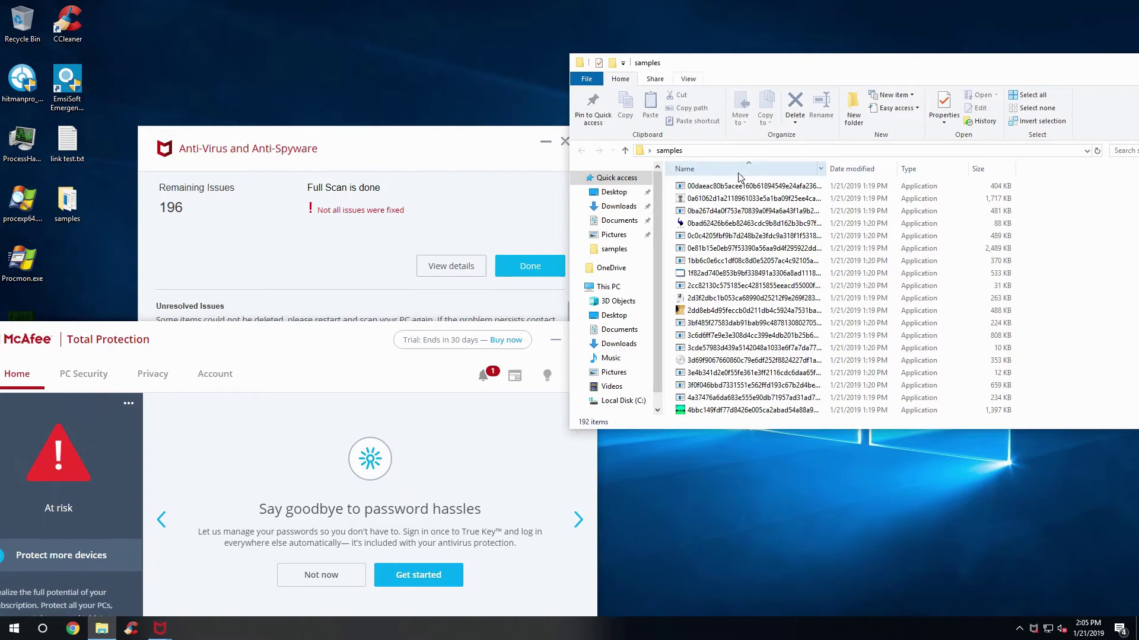
drag(368, 342, 574, 102)
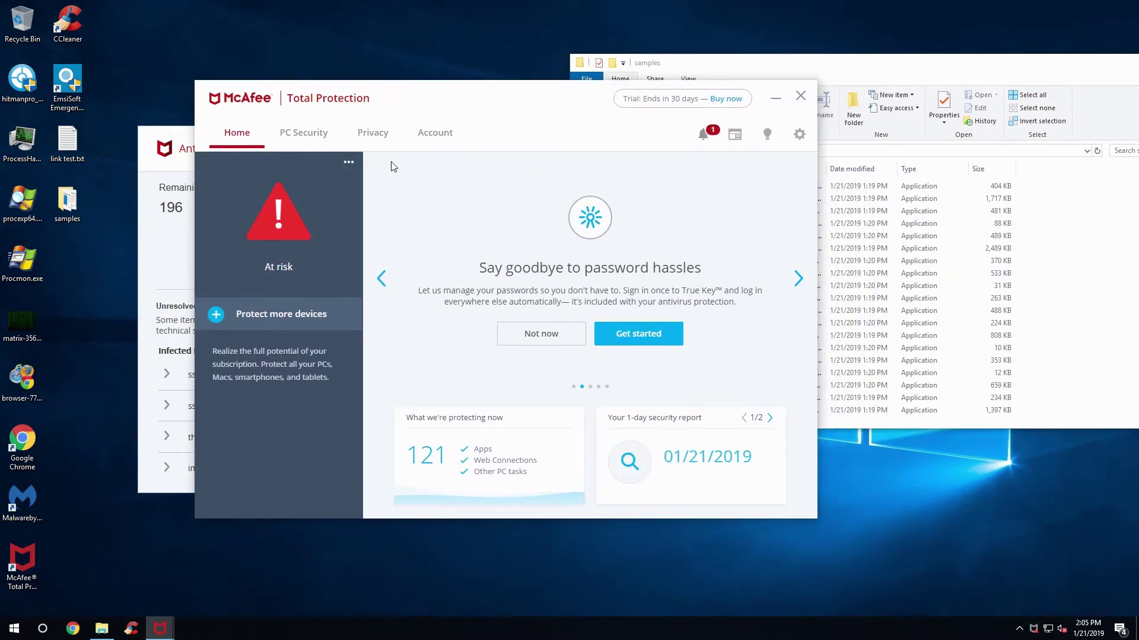
Step: Check the latest notification and device security summary, then close the full scan results
click(708, 136)
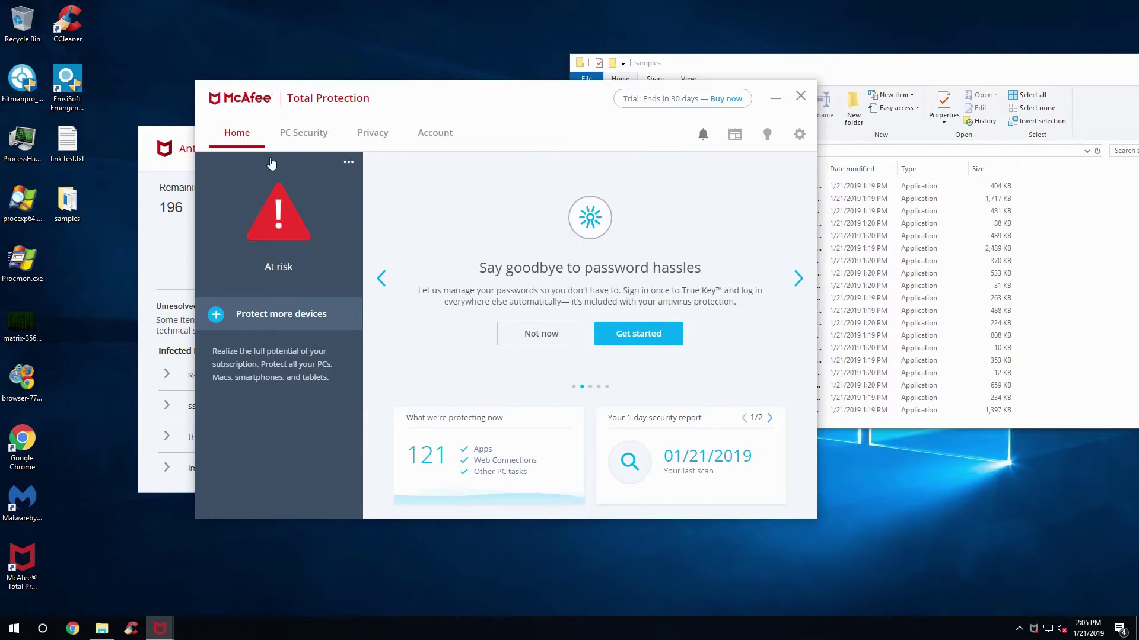
click(349, 162)
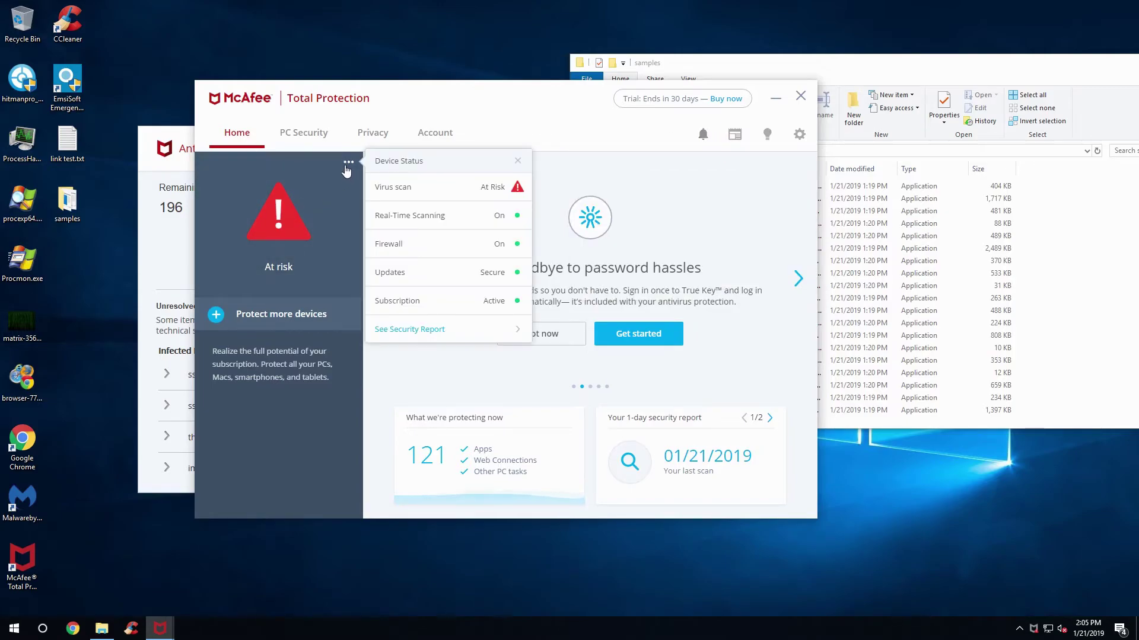
click(540, 333)
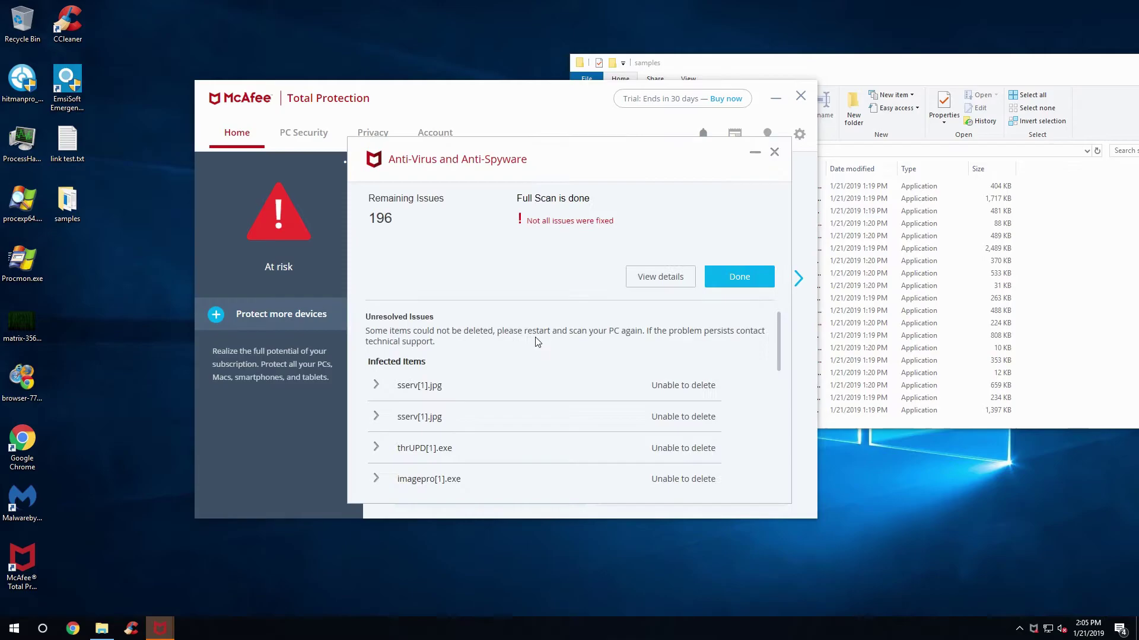
click(718, 285)
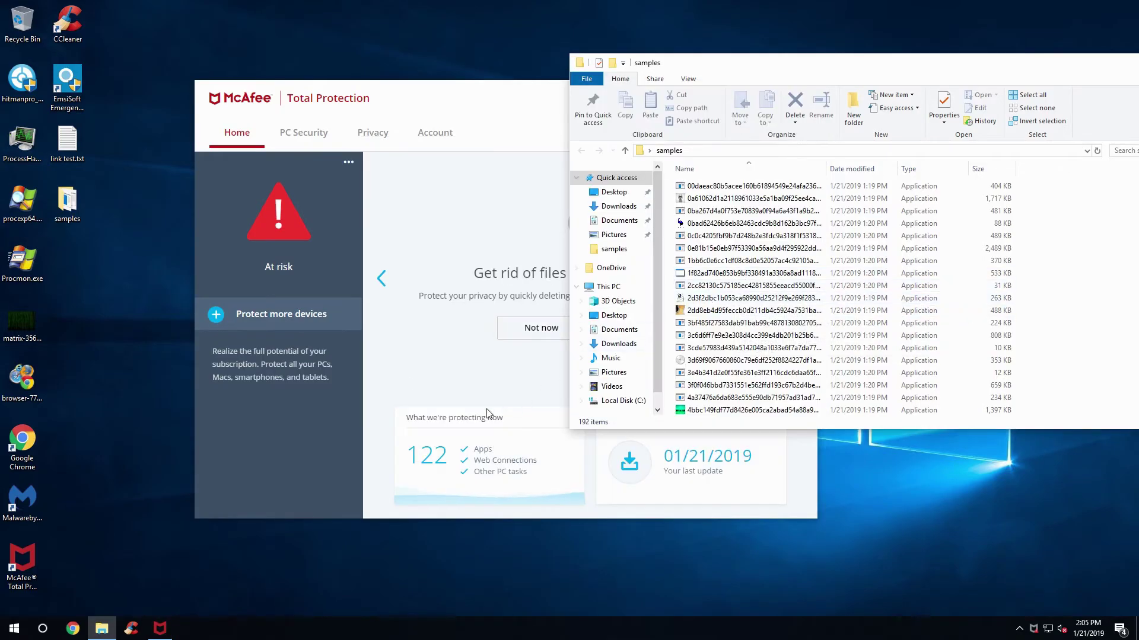
Step: Start QuickClean's file review, then visit the PC Security page and return to Home
click(460, 358)
click(674, 331)
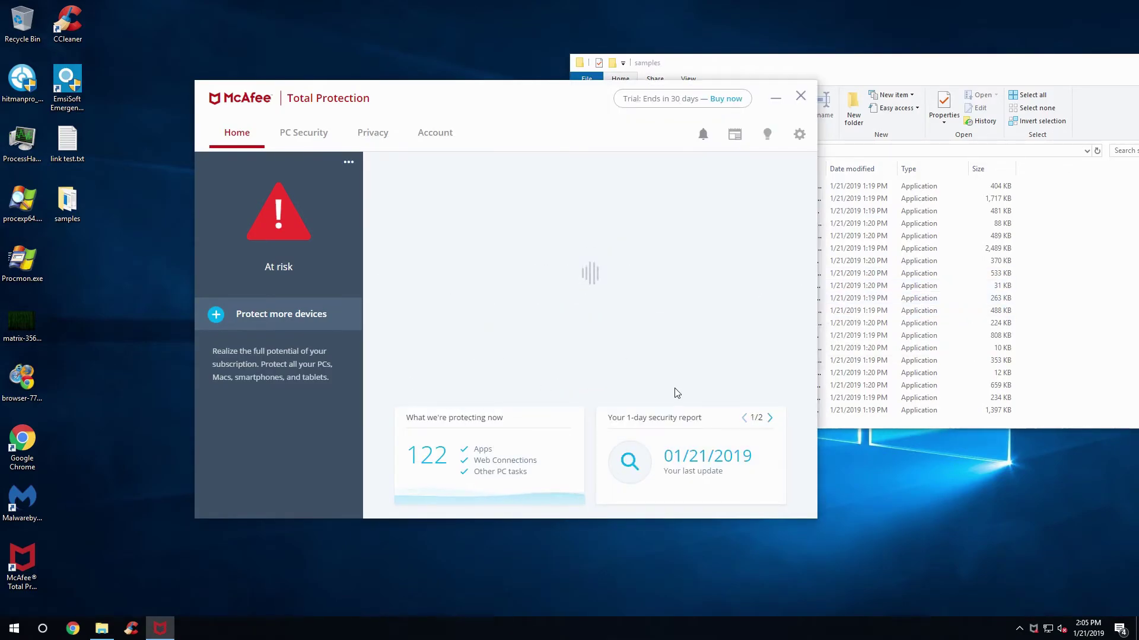
click(301, 132)
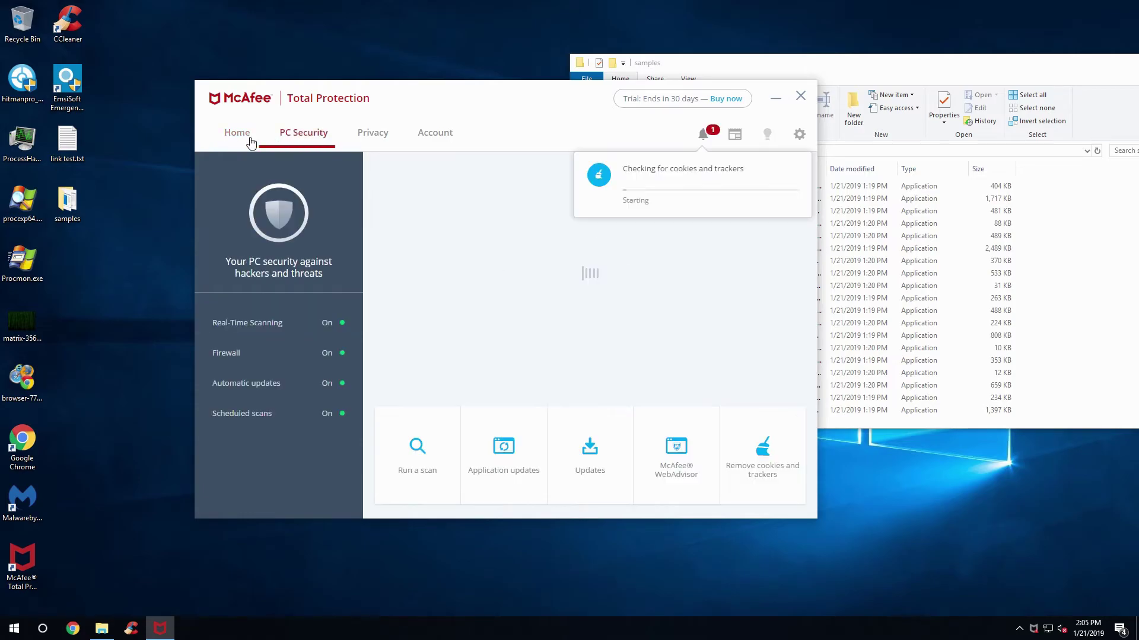
click(248, 136)
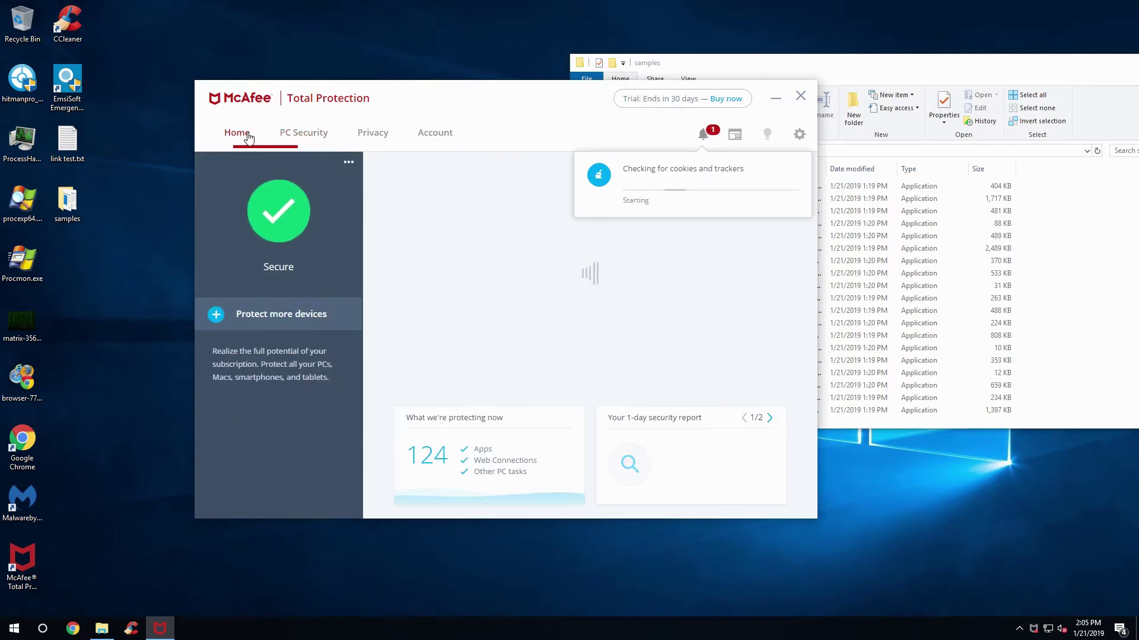
Step: Close the samples folder window and dismiss the QuickClean confirmation without cleaning
click(956, 66)
click(657, 120)
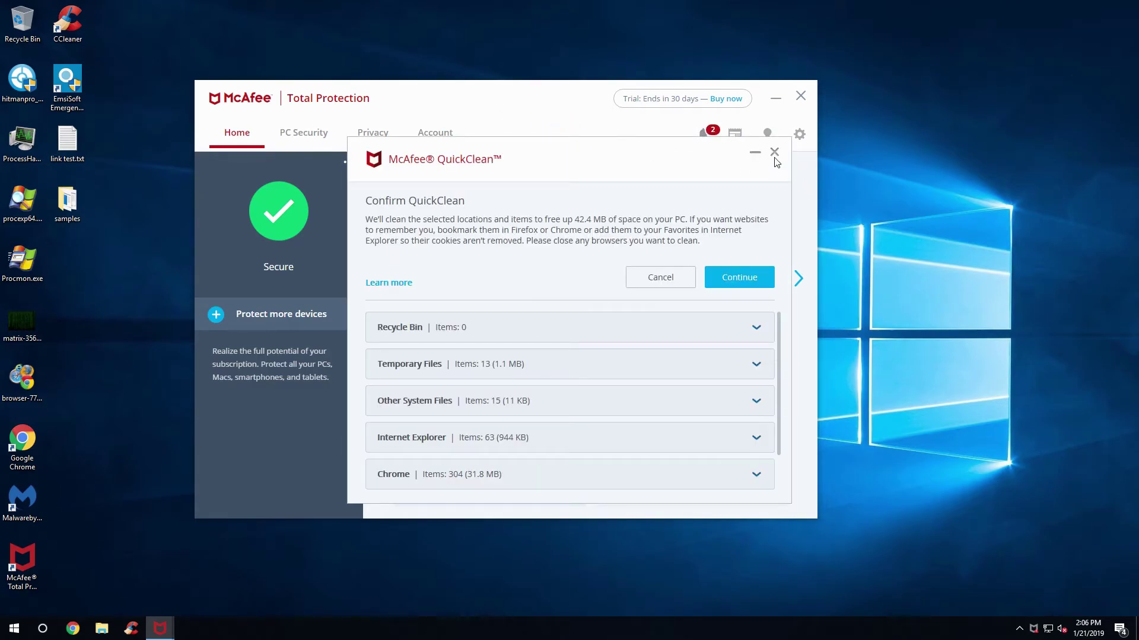
click(774, 153)
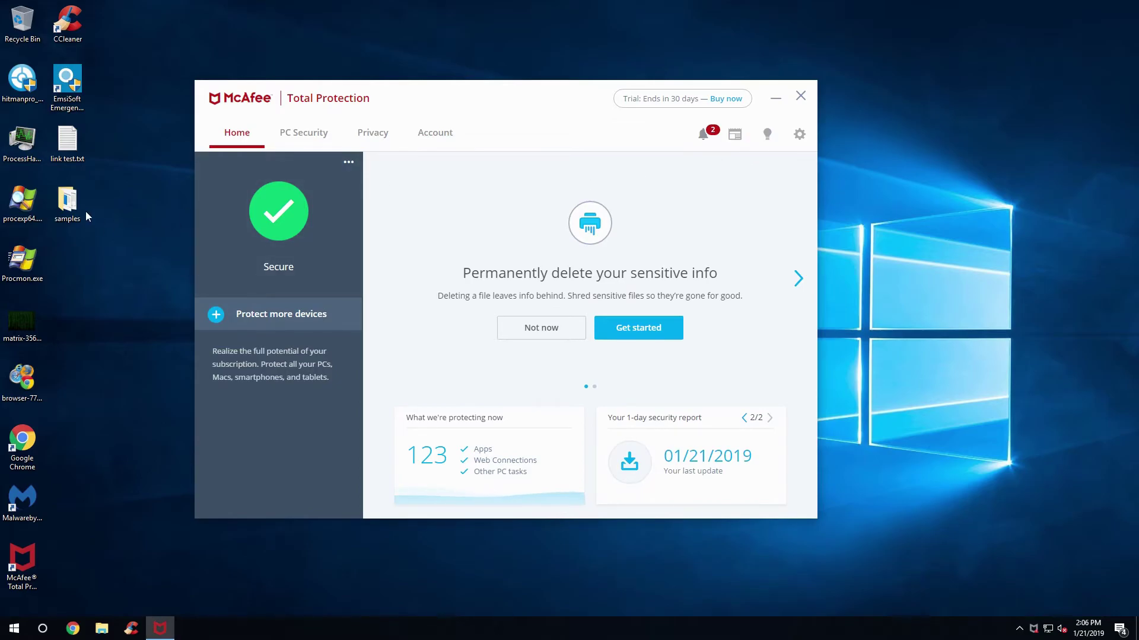
Step: Reopen the samples folder and launch the first sample executables, allowing them past the Security Warning
double_click(72, 213)
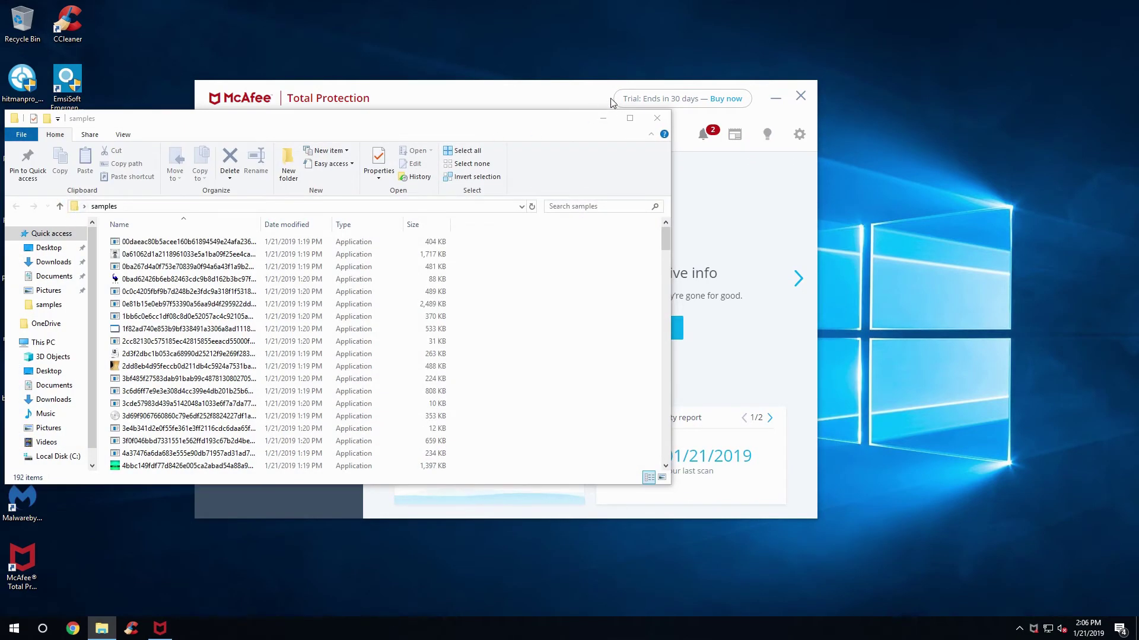
drag(606, 90, 888, 77)
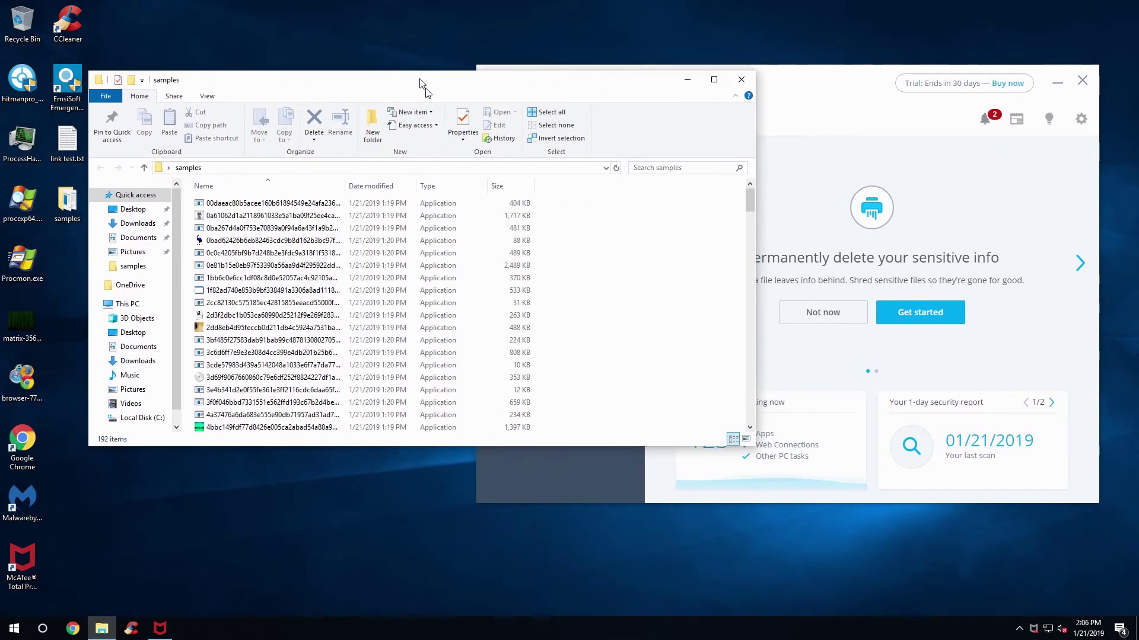
drag(419, 81, 412, 57)
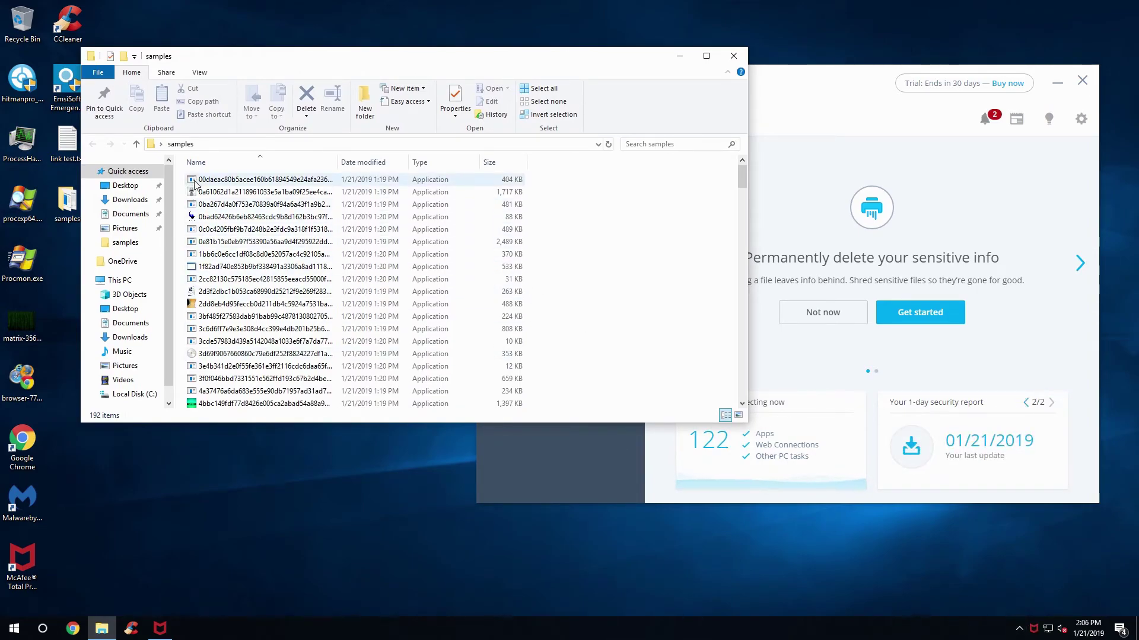
double_click(278, 266)
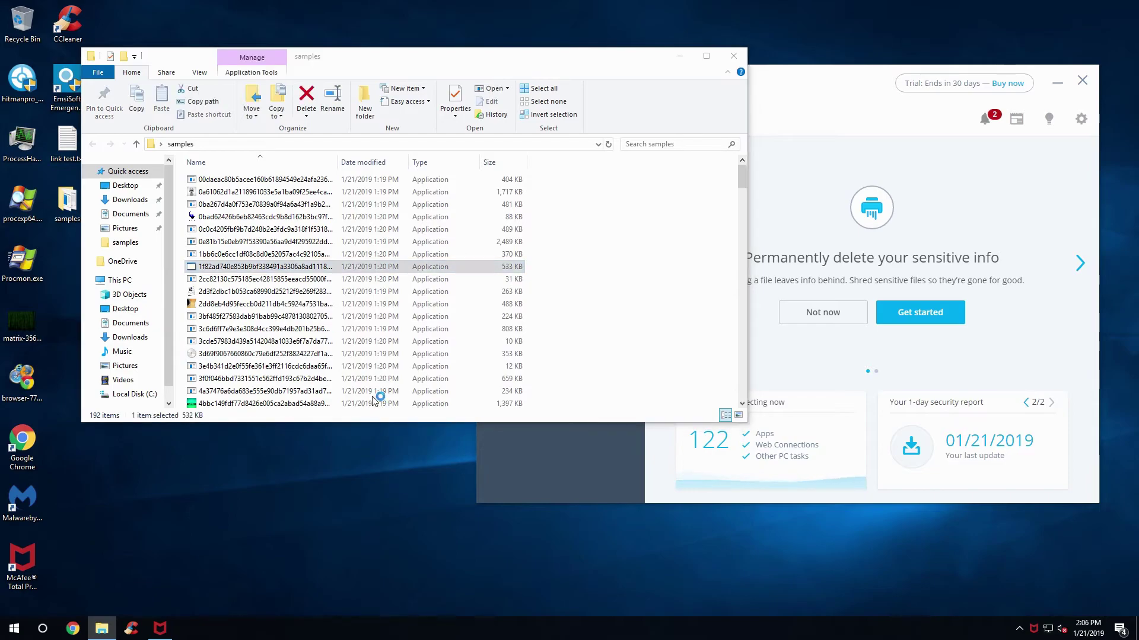
scroll(363, 367, down, 3)
double_click(309, 339)
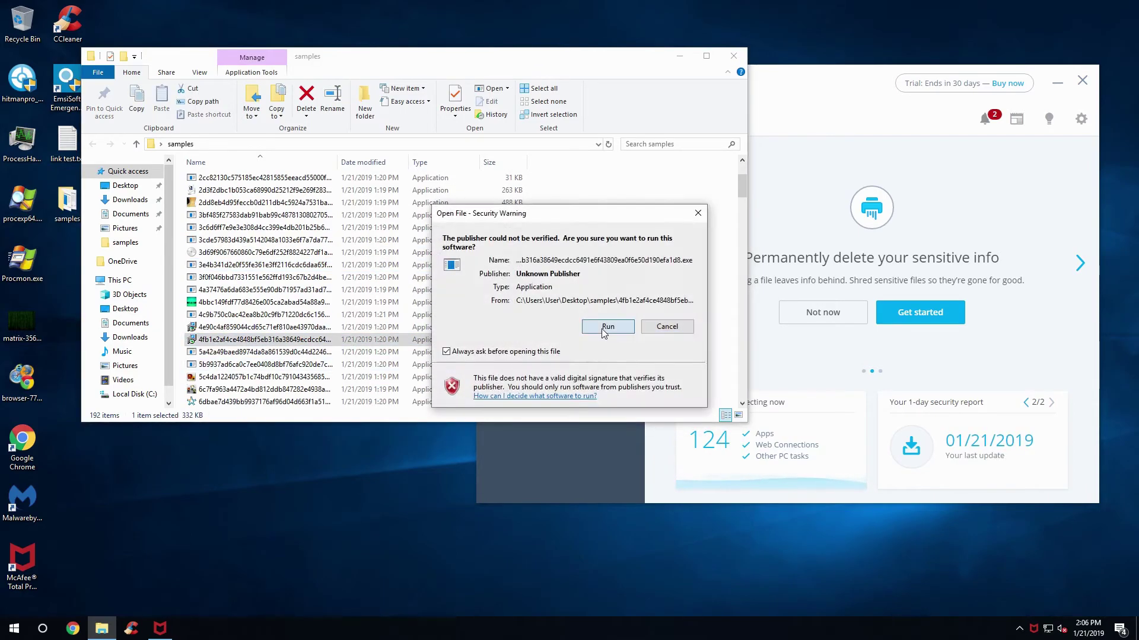
click(607, 327)
click(940, 120)
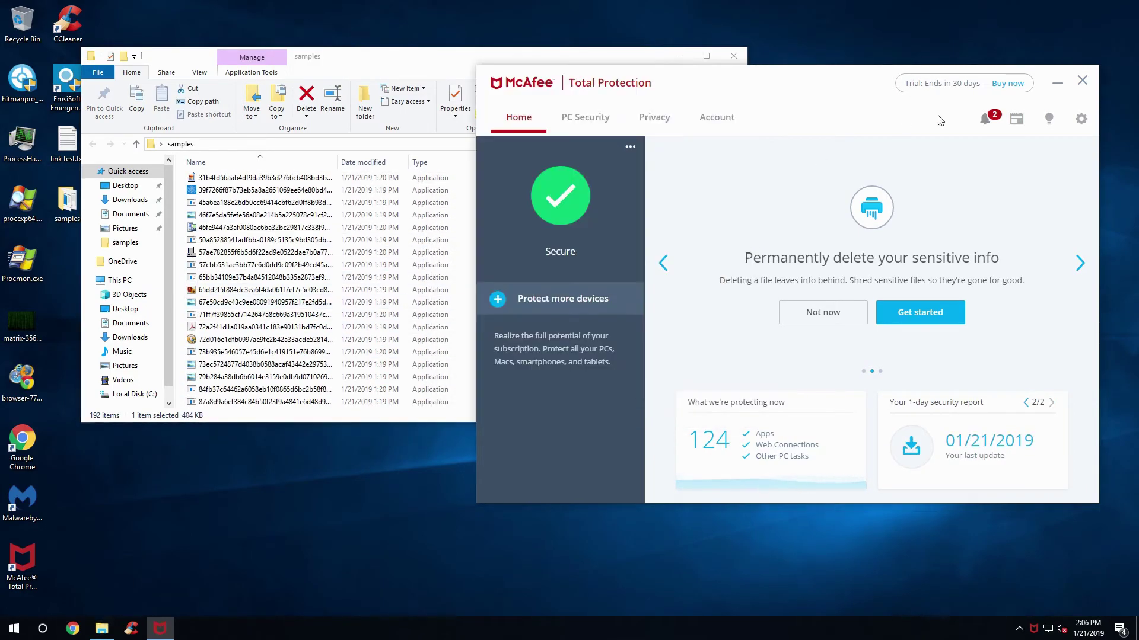
click(984, 119)
click(1082, 80)
Step: Run several more sample executables in turn, clicking Run on each Security Warning
scroll(355, 297, down, 3)
click(261, 290)
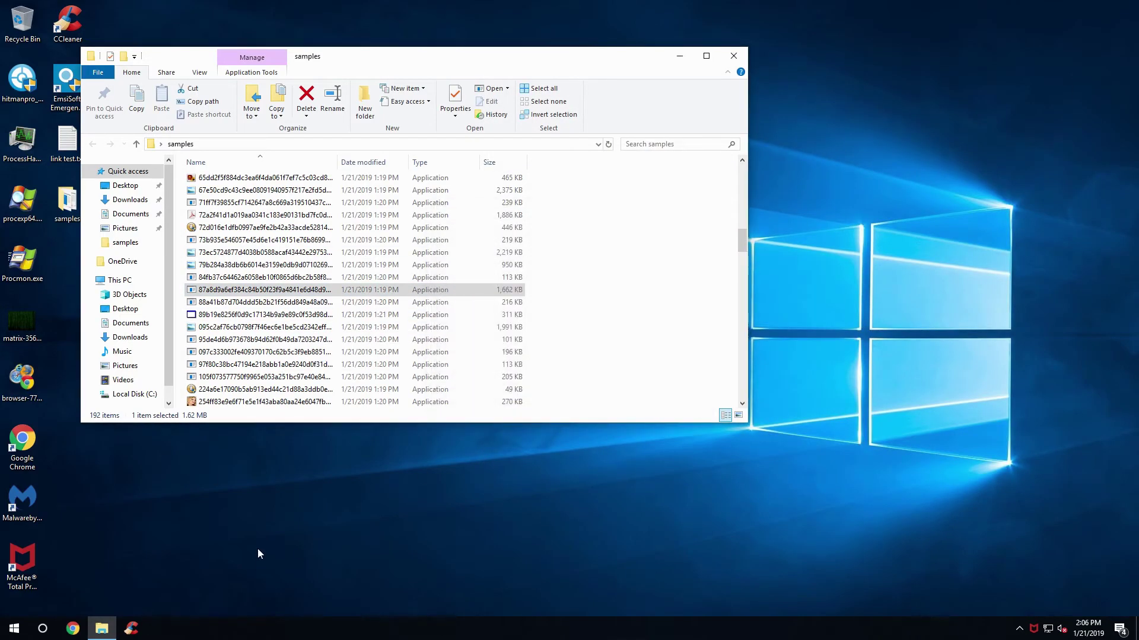
click(702, 380)
double_click(363, 315)
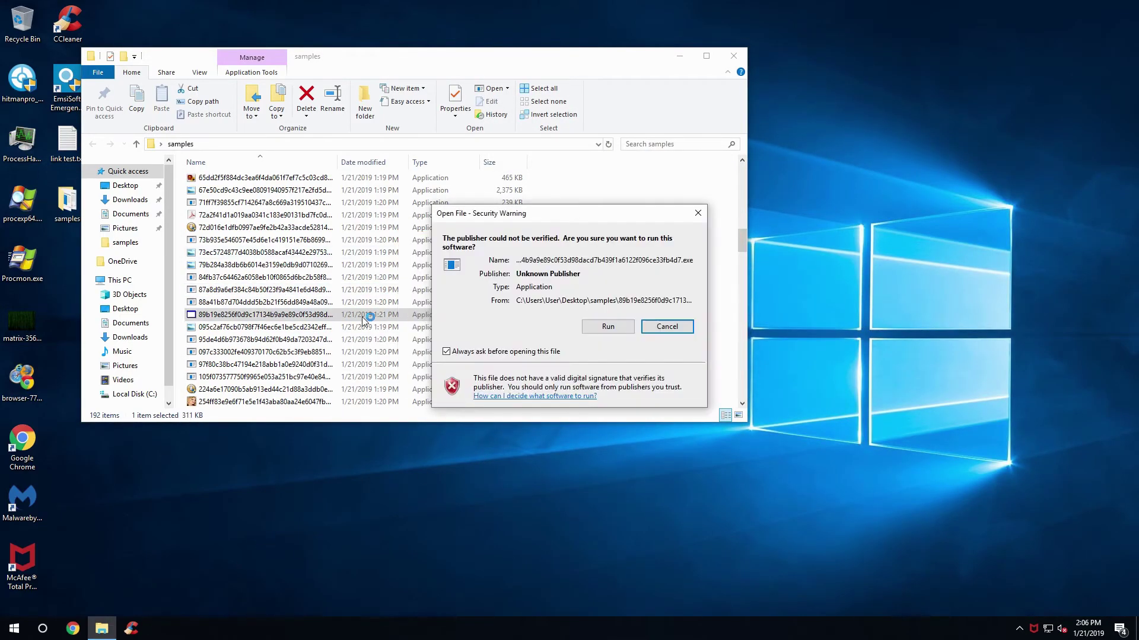
click(701, 383)
click(608, 328)
scroll(356, 308, down, 3)
click(356, 302)
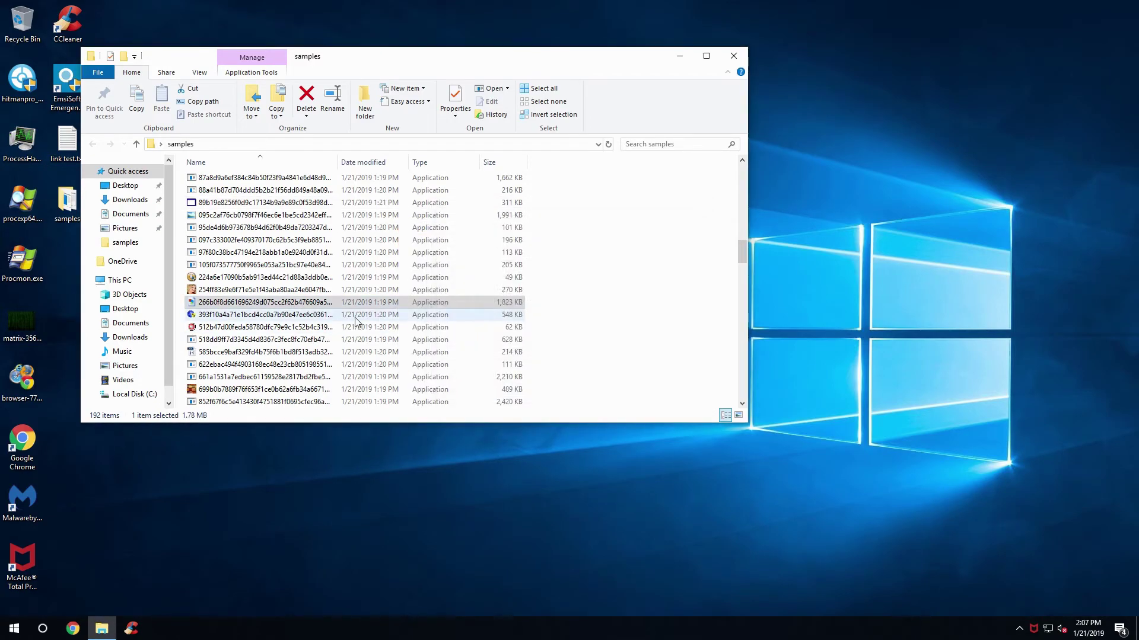
double_click(356, 316)
scroll(356, 309, down, 9)
double_click(355, 290)
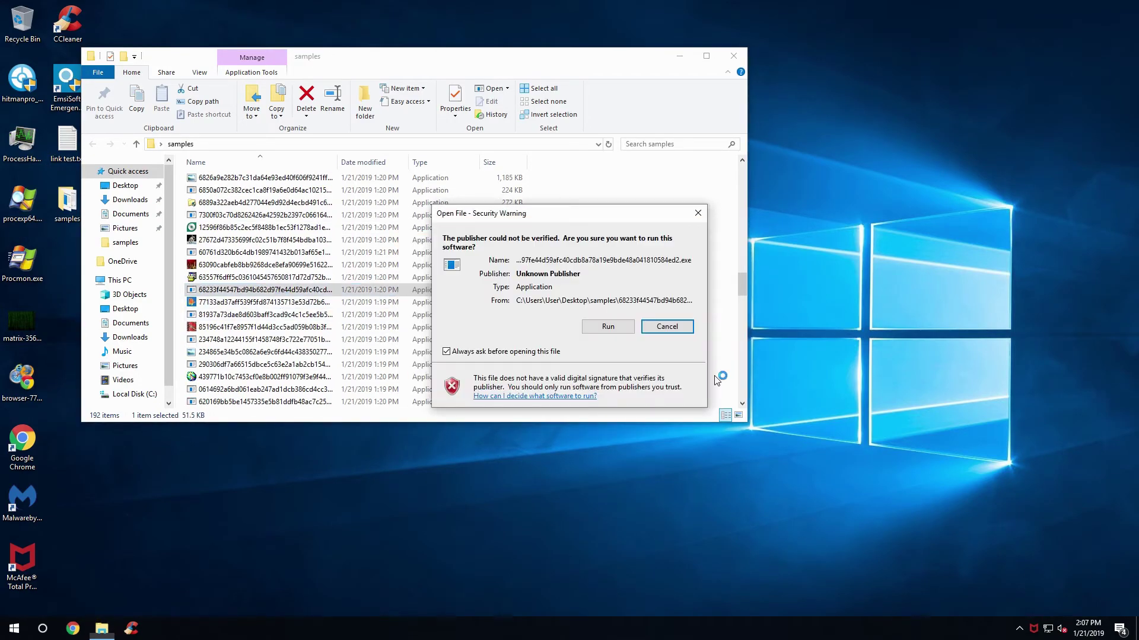
click(607, 327)
scroll(270, 323, down, 5)
click(269, 323)
scroll(270, 323, down, 4)
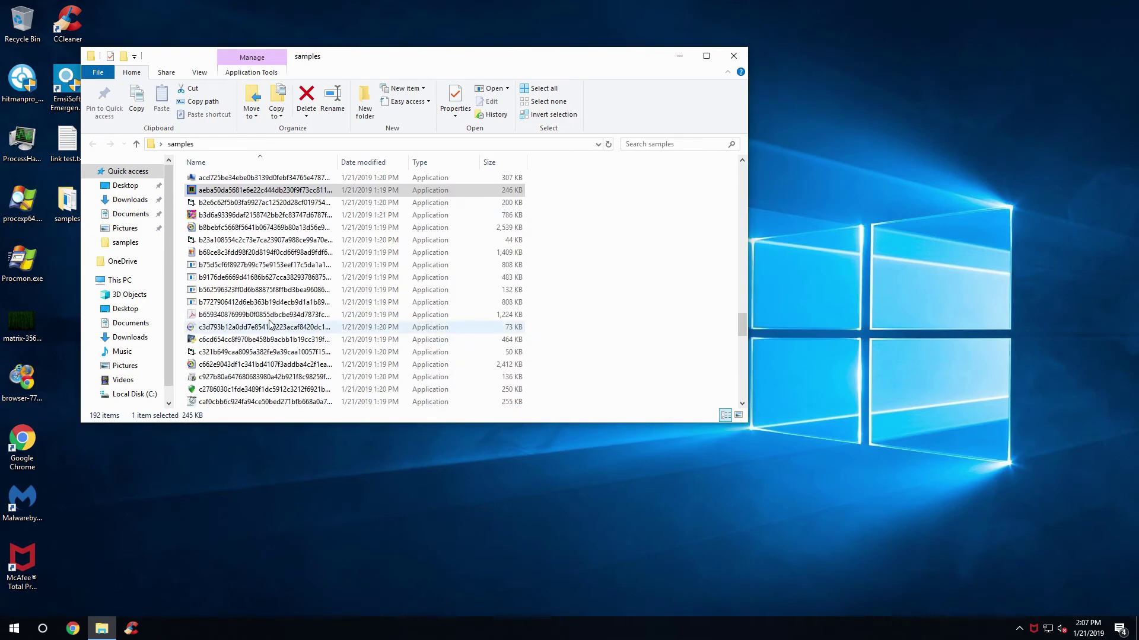
double_click(270, 323)
click(608, 326)
Step: Run the remaining samples down to the last file, choosing Restart later on each Virus Detected alert
scroll(678, 373, down, 6)
double_click(264, 277)
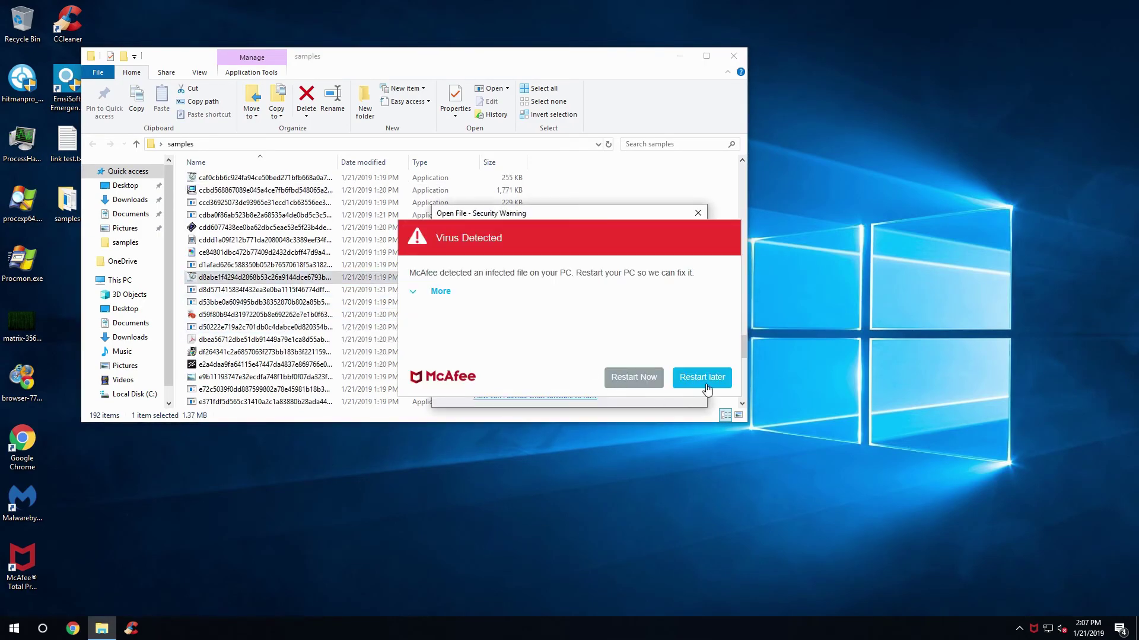
click(705, 384)
scroll(269, 323, down, 5)
double_click(270, 331)
click(628, 326)
click(702, 377)
scroll(320, 348, down, 3)
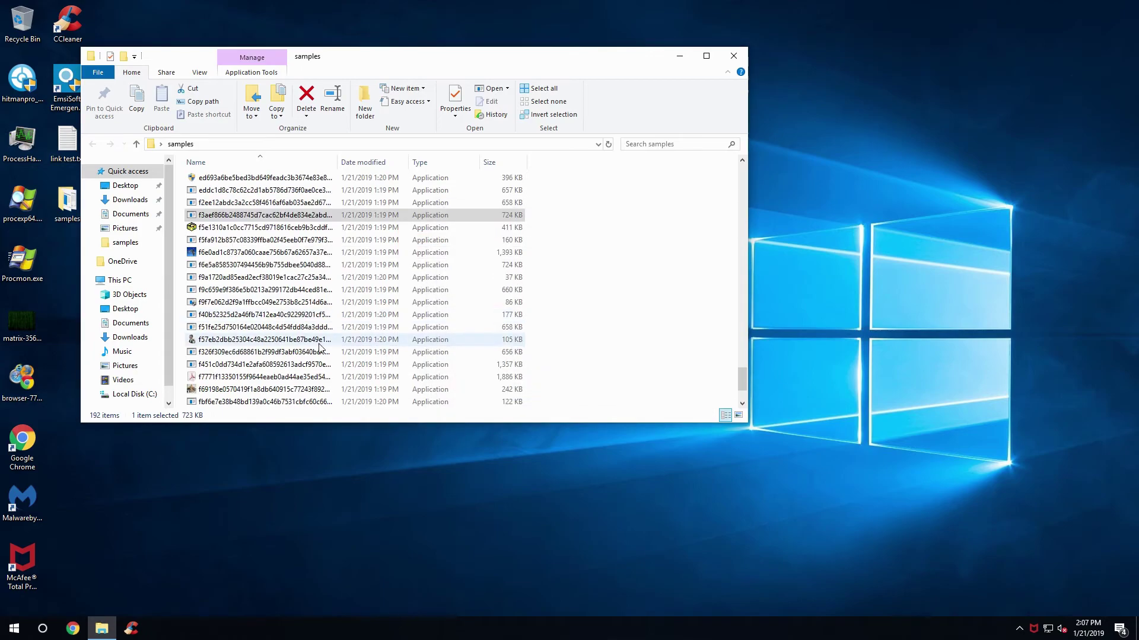
scroll(320, 348, down, 2)
double_click(270, 376)
click(608, 326)
double_click(270, 377)
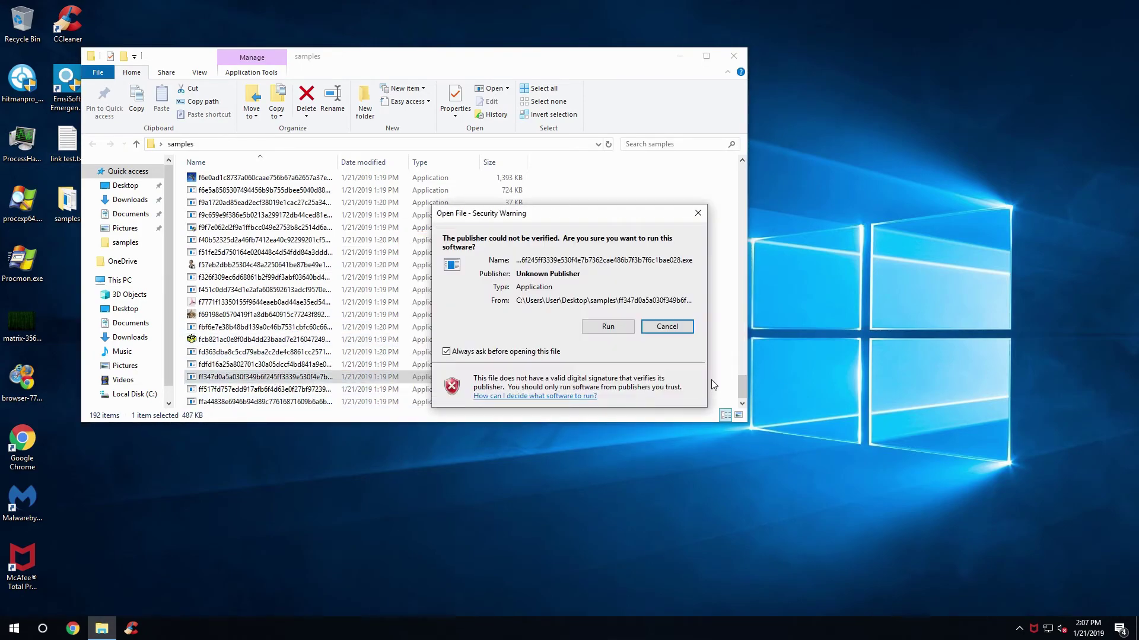
click(608, 326)
double_click(353, 401)
click(702, 378)
click(608, 327)
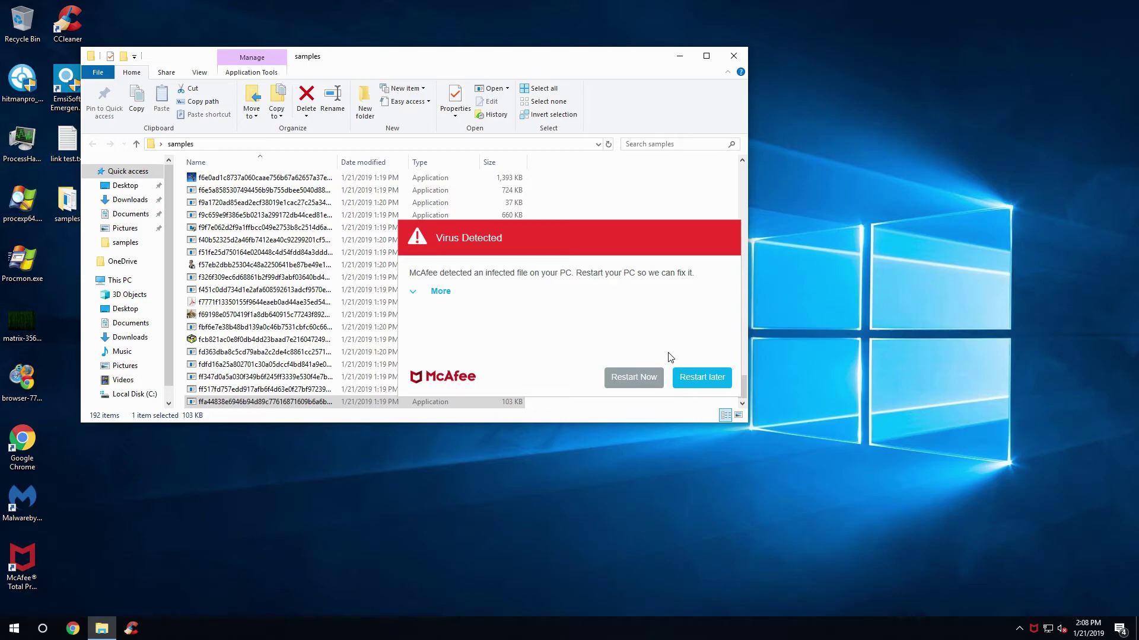
Step: Choose Restart Now on McAfee's Virus Detected popup and confirm with OK in SecurityCenter
click(627, 383)
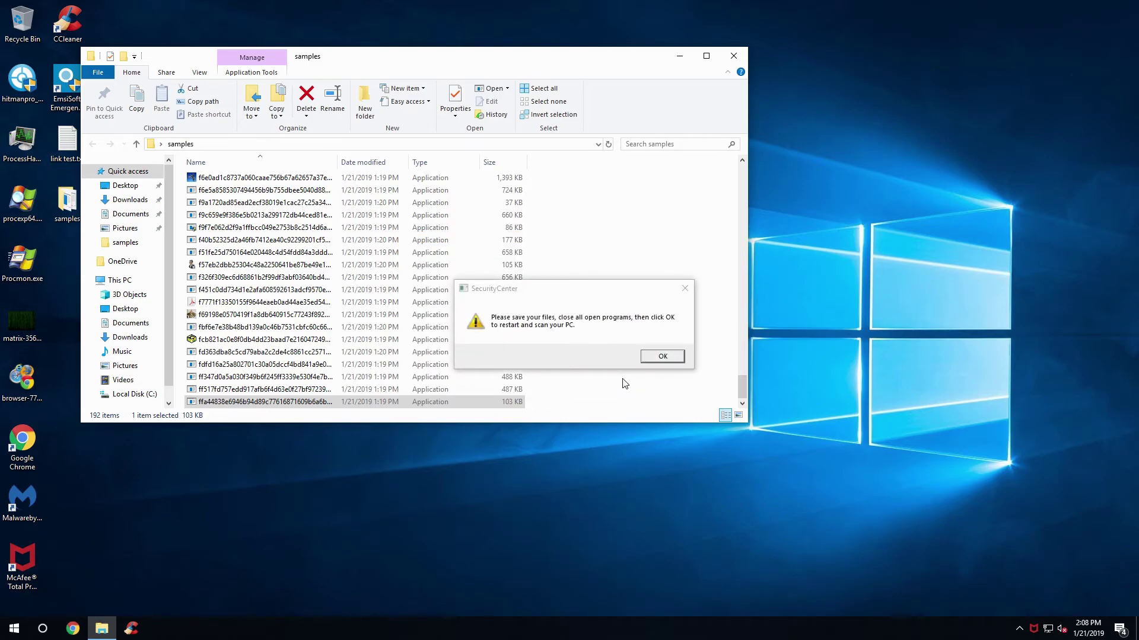
click(658, 356)
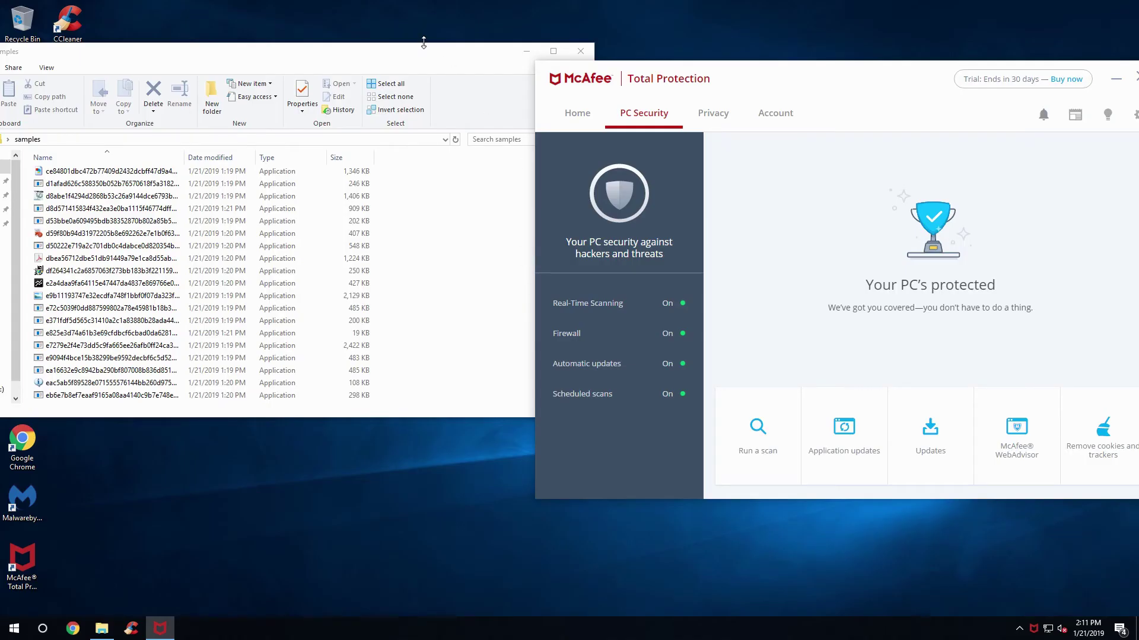
Step: Centre the samples folder window, still at 192 items, and launch procexp64 from the desktop
click(435, 46)
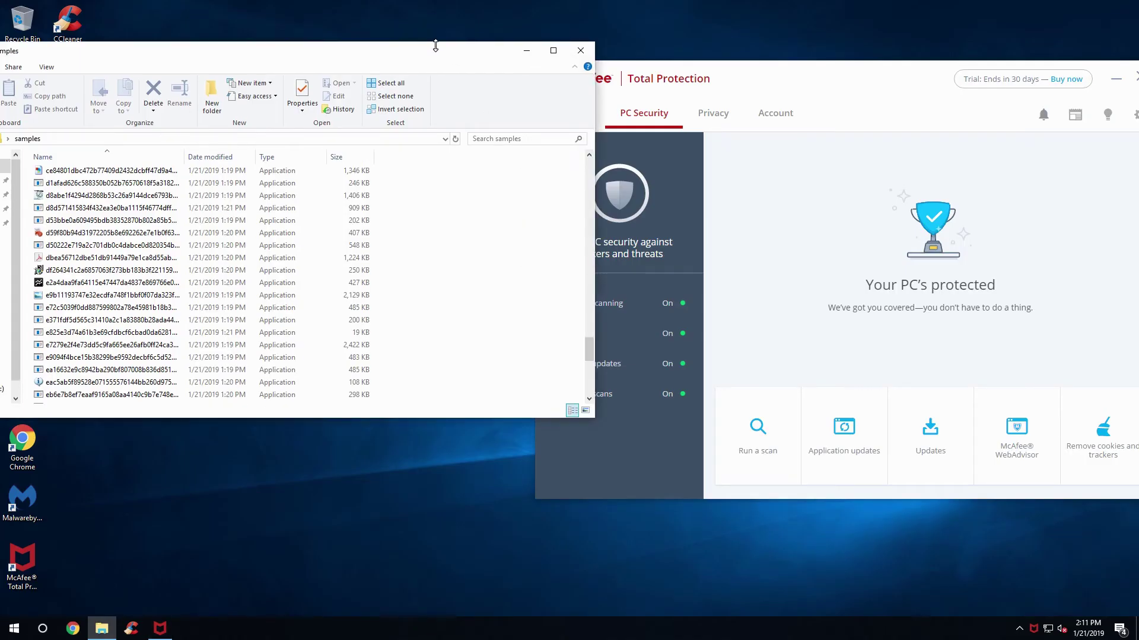
drag(435, 46, 776, 57)
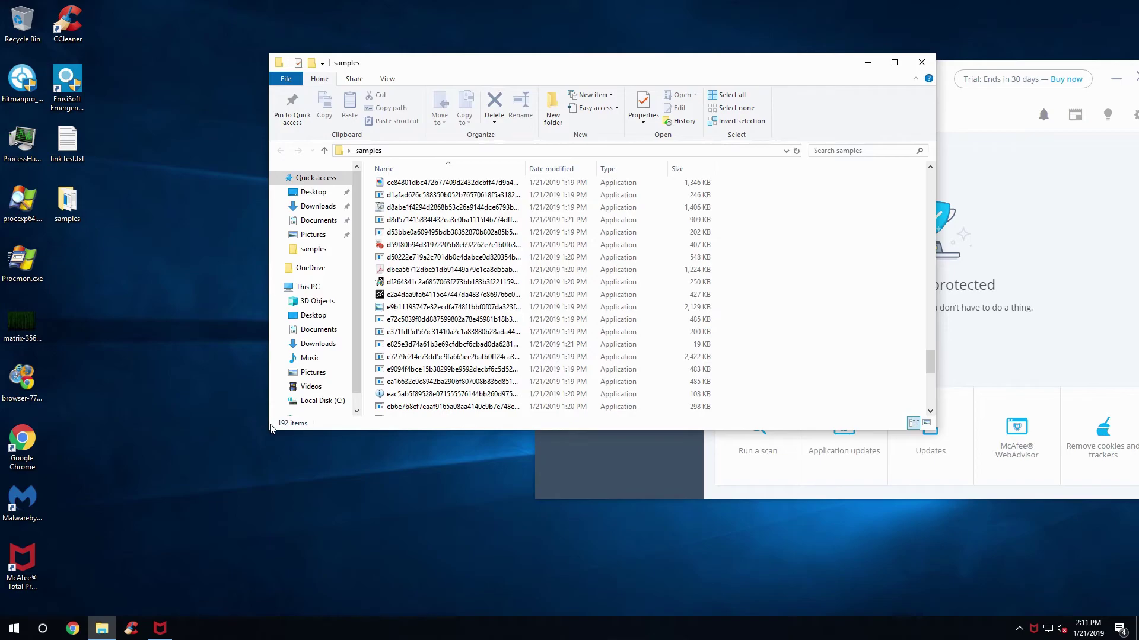
click(209, 461)
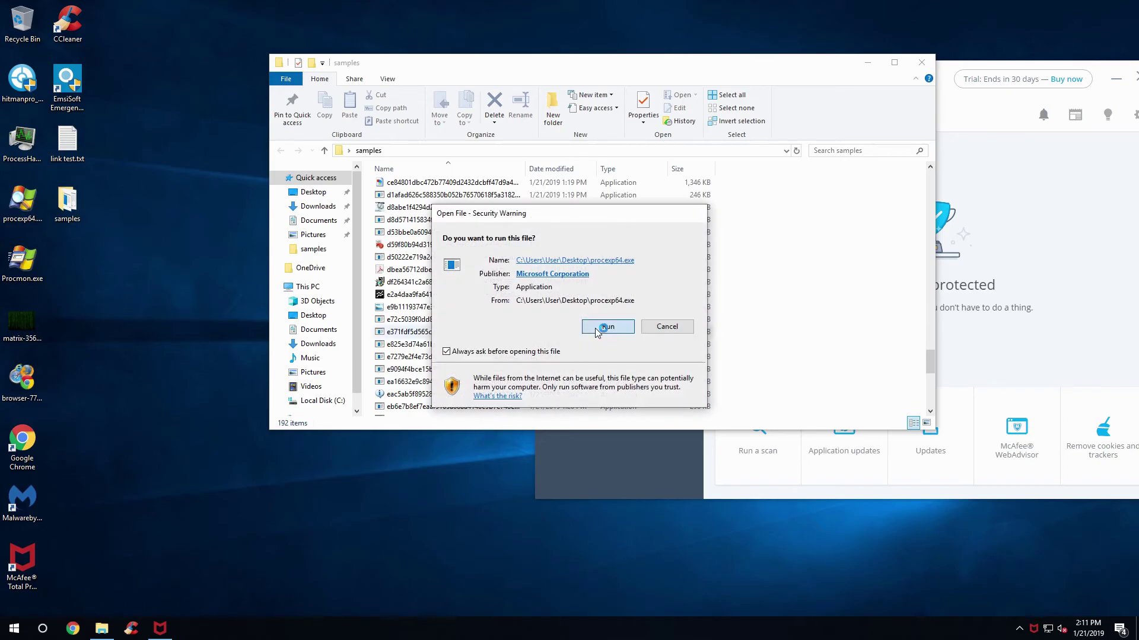
click(597, 330)
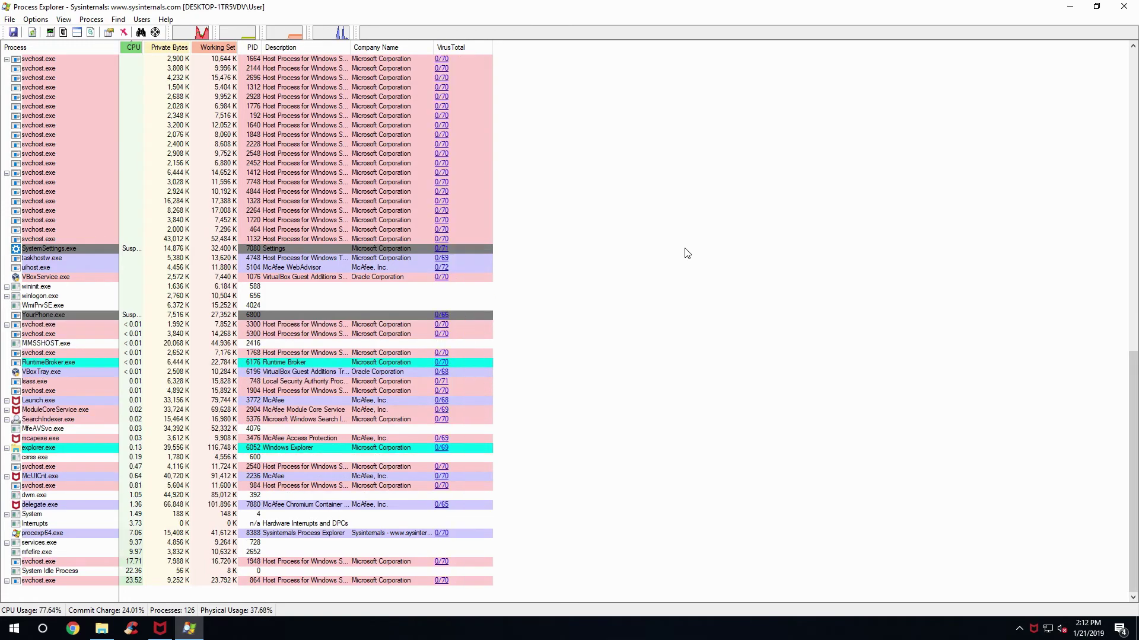
Step: Scroll through Process Explorer's process list, then close Process Explorer
scroll(687, 253, up, 17)
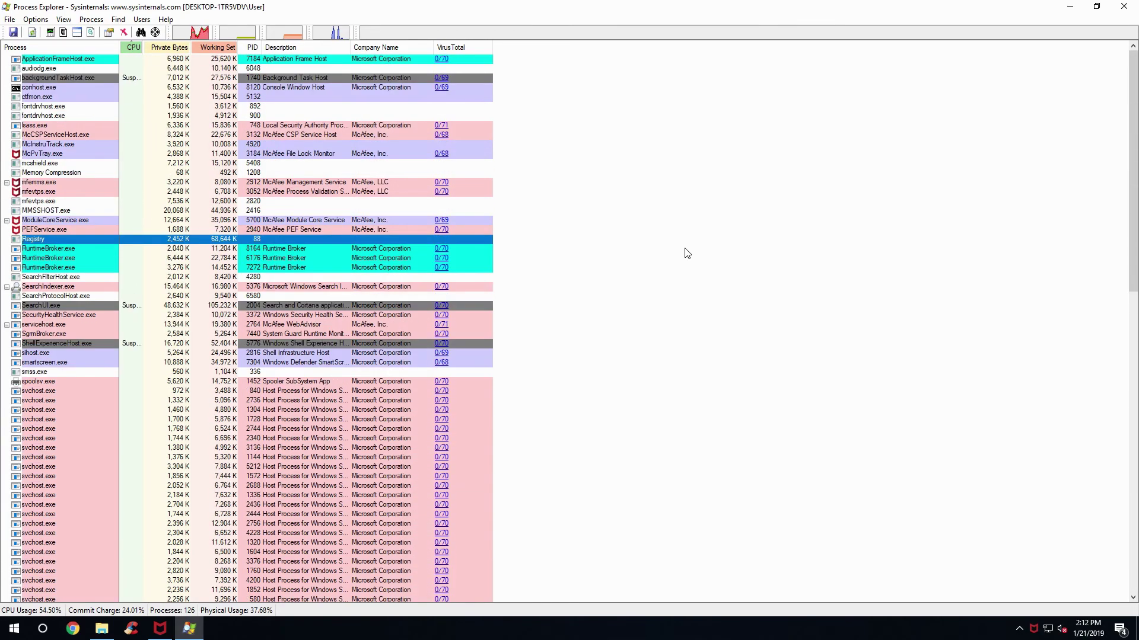
click(1124, 6)
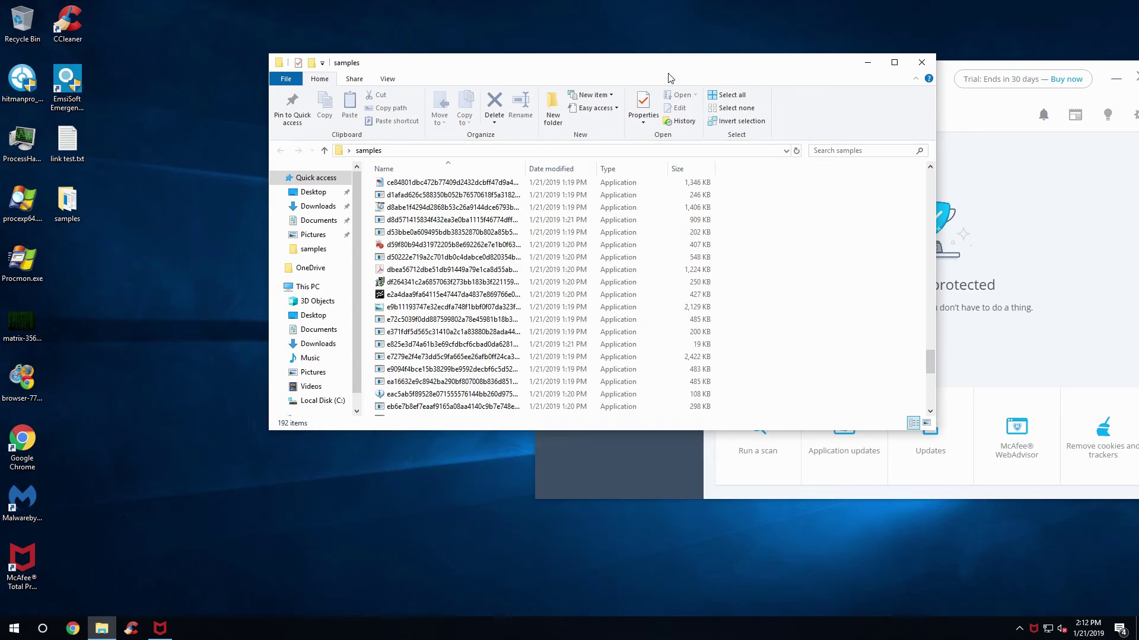
Step: Move the Explorer and McAfee windows aside and show McAfee's Home page reporting Secure
drag(651, 77, 489, 43)
drag(856, 80, 705, 57)
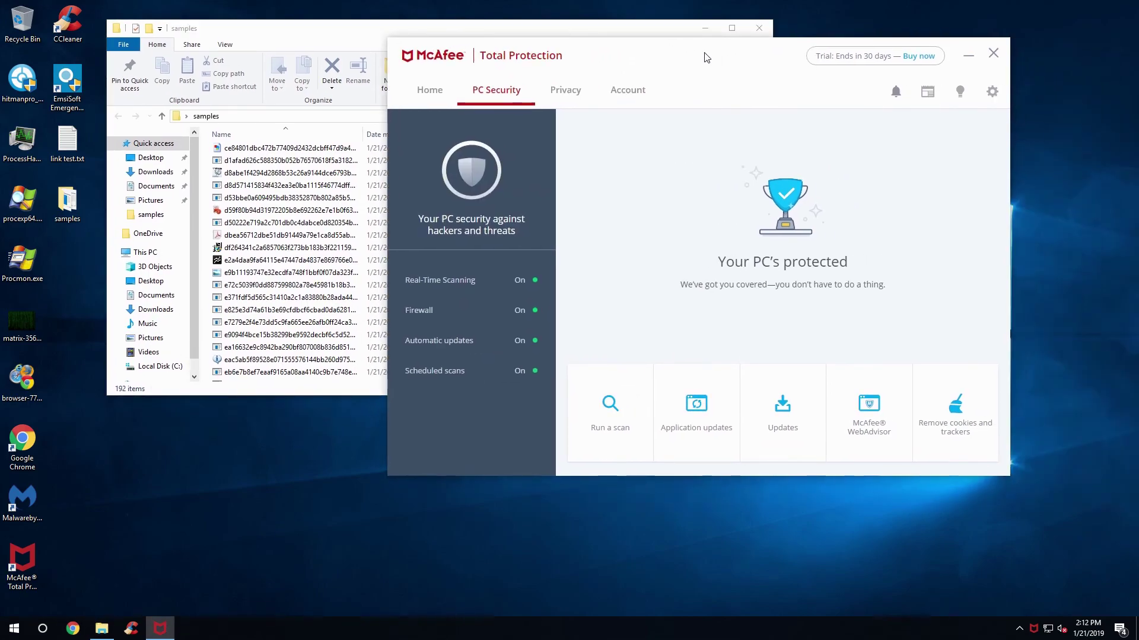
click(443, 90)
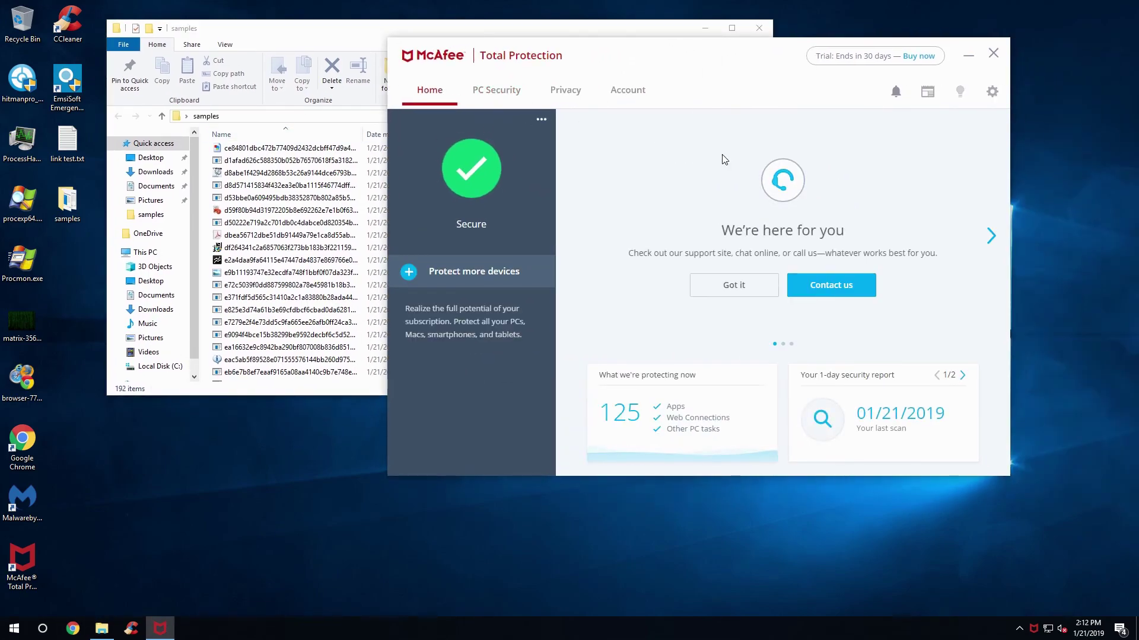